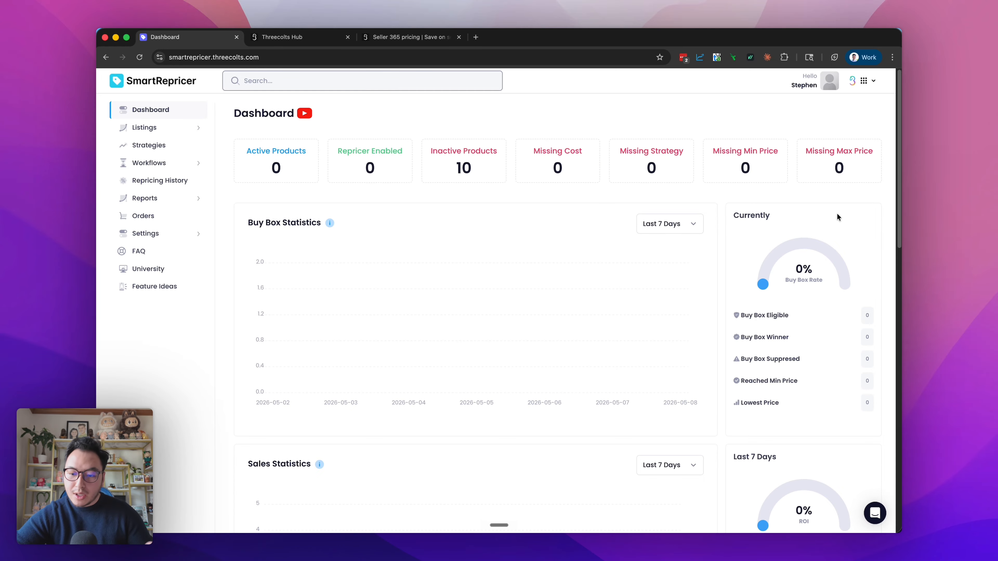
Review the dashboard's sales, repricing and page visit statistics, including the date ranges offered for Sales Statistics
{"action": "scroll", "coordinate": [723, 196], "scroll_direction": "down", "scroll_amount": 7}
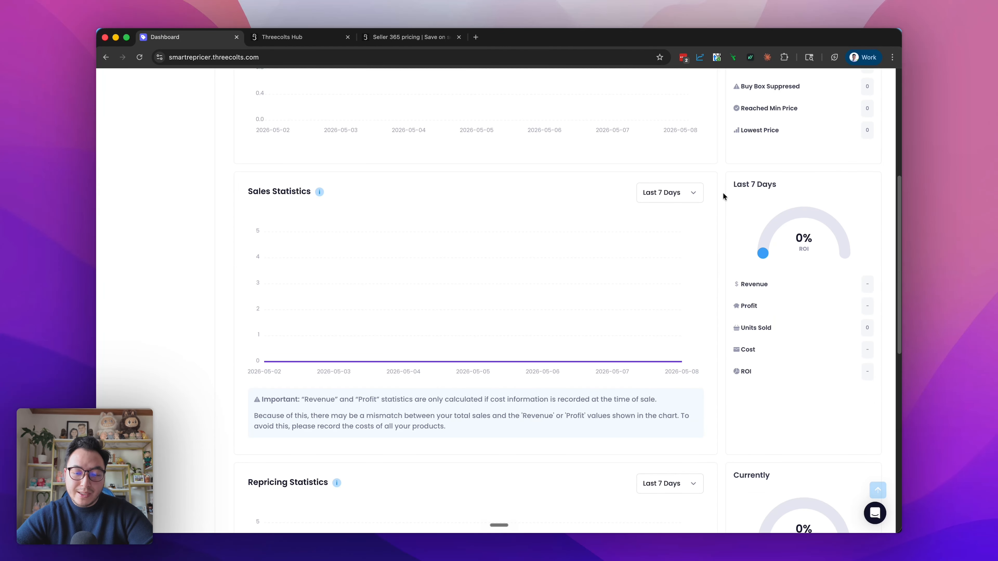
{"action": "left_click", "coordinate": [687, 195]}
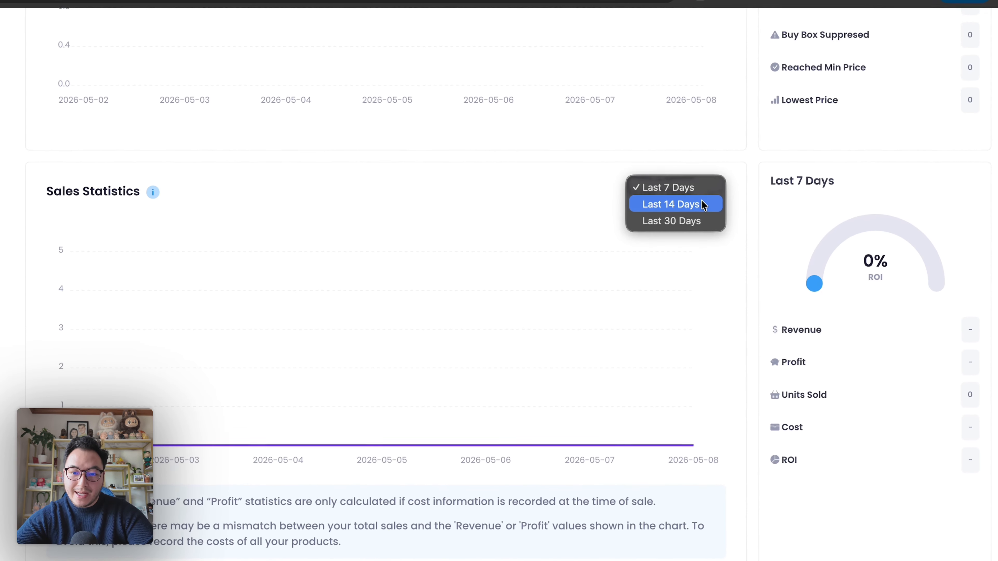
{"action": "left_click", "coordinate": [735, 178]}
{"action": "scroll", "coordinate": [736, 176], "scroll_direction": "down", "scroll_amount": 5}
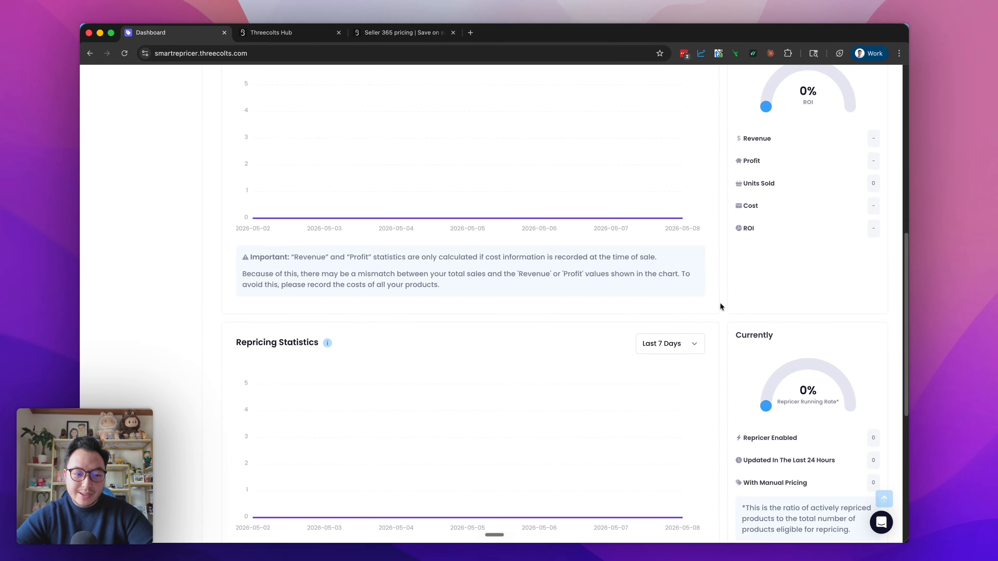
{"action": "scroll", "coordinate": [718, 300], "scroll_direction": "down", "scroll_amount": 5}
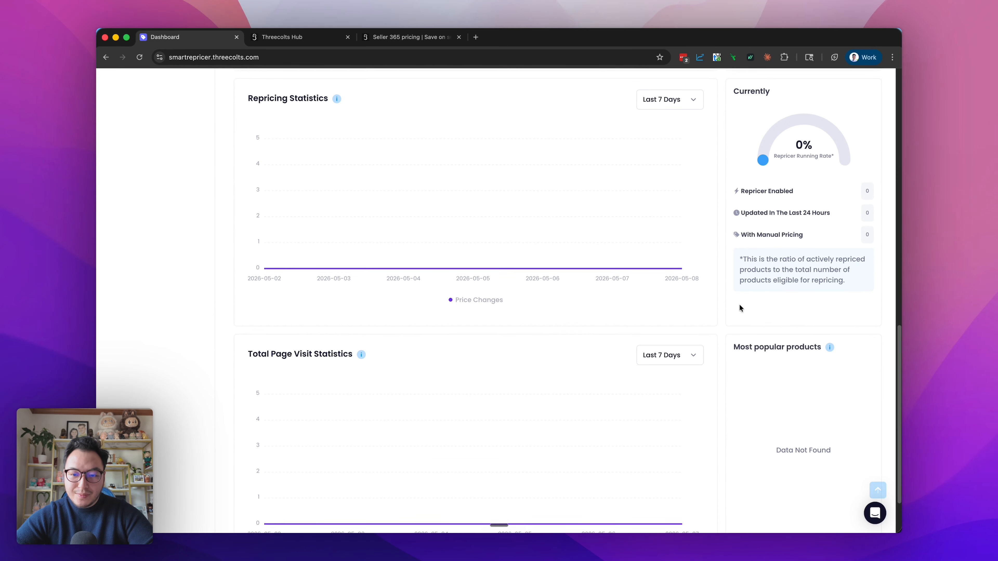
{"action": "scroll", "coordinate": [739, 307], "scroll_direction": "up", "scroll_amount": 15}
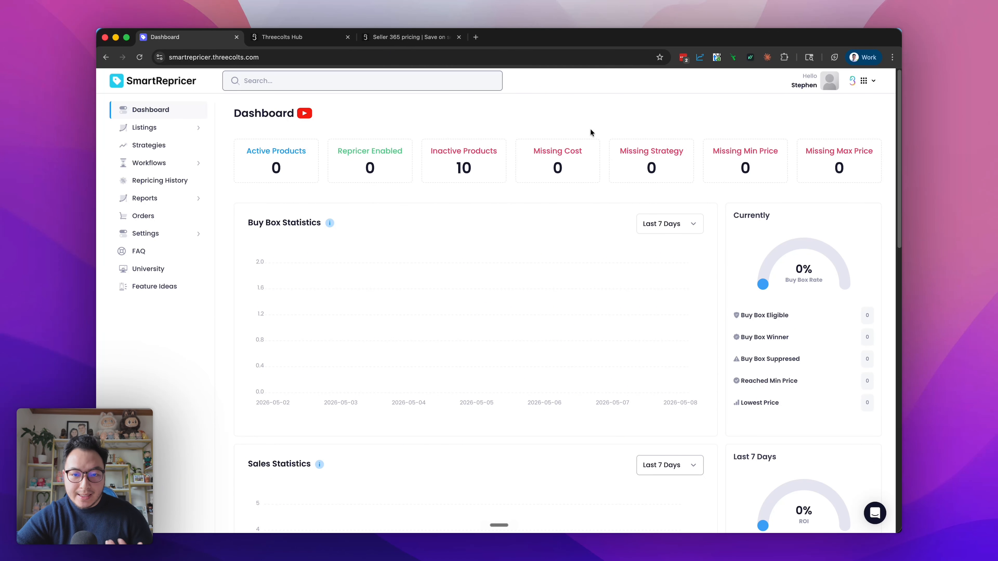
Check the listings behind the dashboard's Missing Cost and Missing Min Price counters, returning to the dashboard after each
{"action": "left_click", "coordinate": [564, 169]}
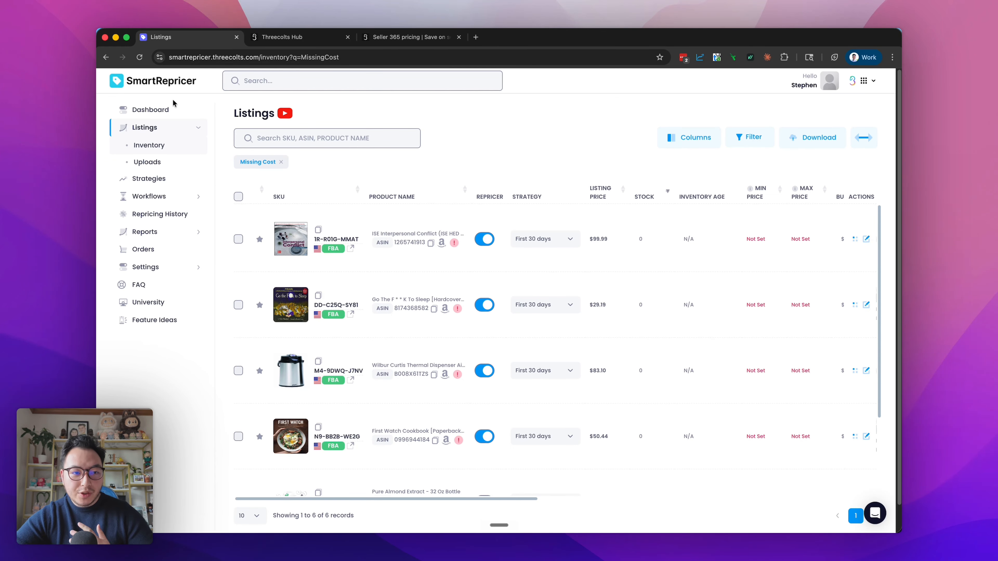
{"action": "left_click", "coordinate": [150, 110]}
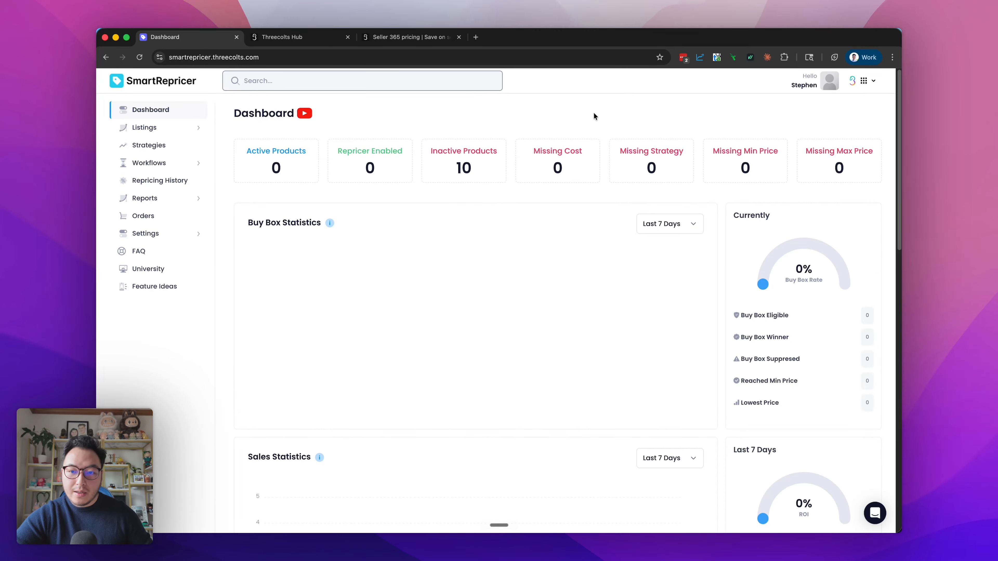
{"action": "left_click", "coordinate": [749, 166]}
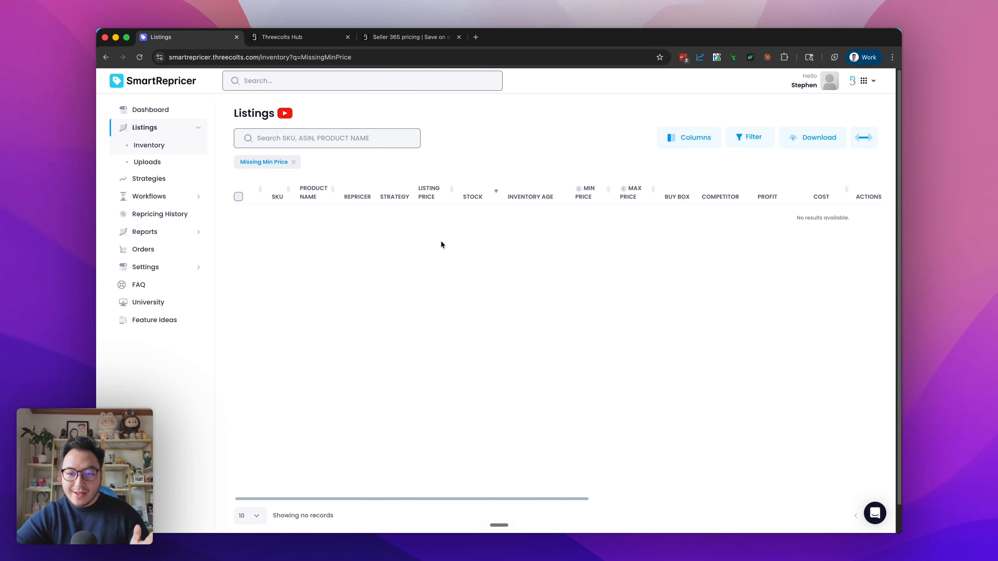
{"action": "left_click", "coordinate": [176, 109]}
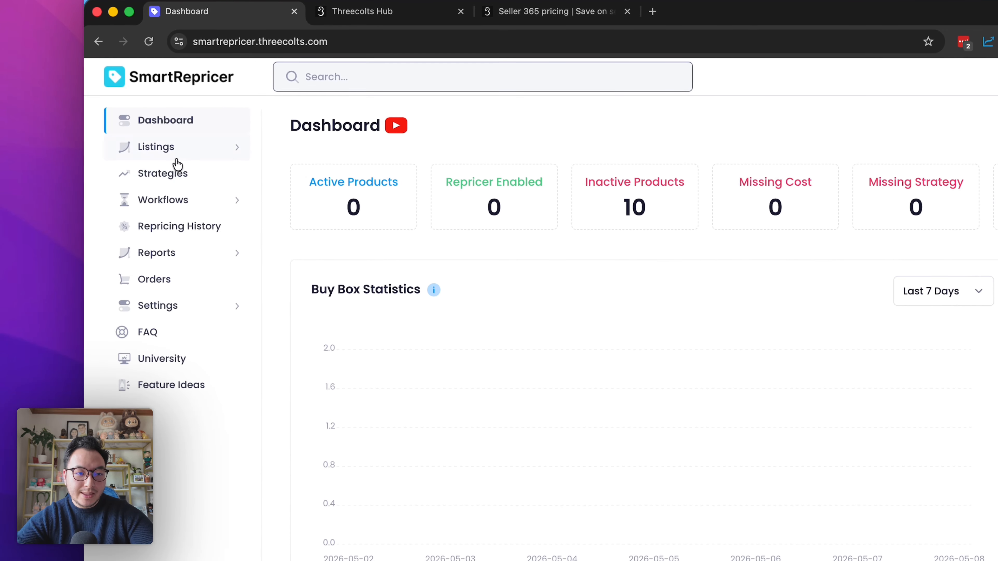
Open the full inventory listings and examine their price, profit, cost and FBA quantity columns, including the first listing's fee breakdown
{"action": "left_click", "coordinate": [177, 160]}
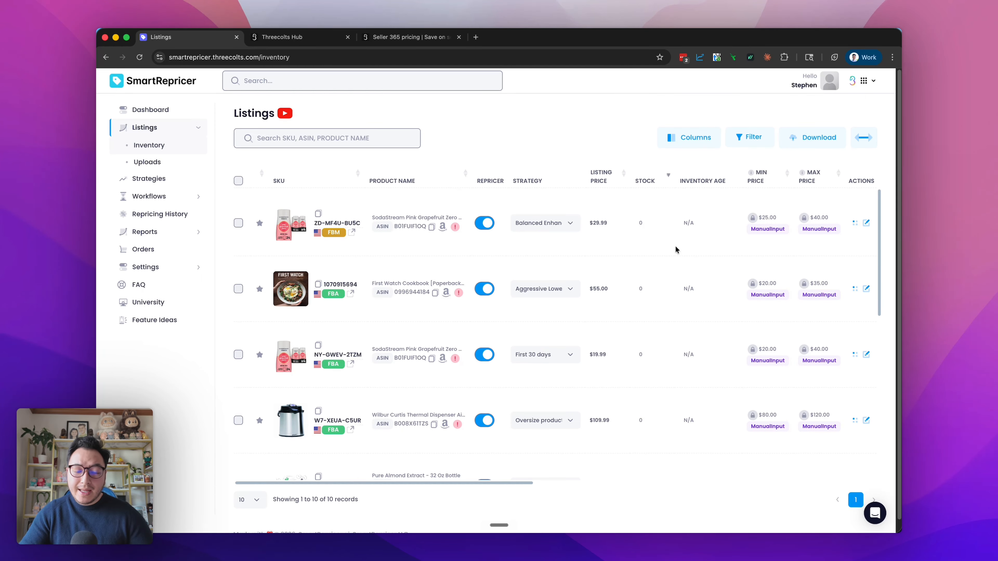
{"action": "scroll", "coordinate": [674, 246], "scroll_direction": "right", "scroll_amount": 10}
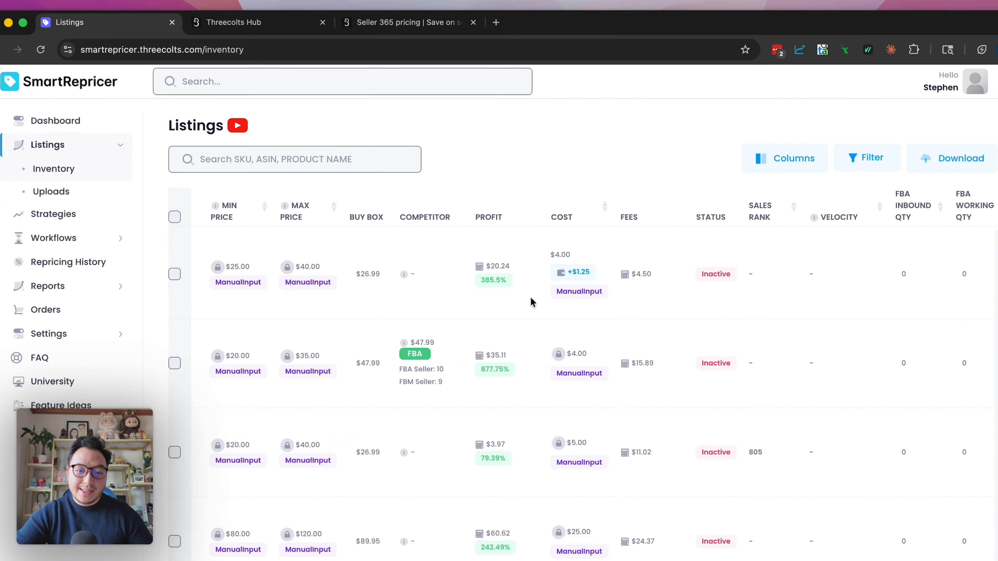
{"action": "mouse_move", "coordinate": [488, 286]}
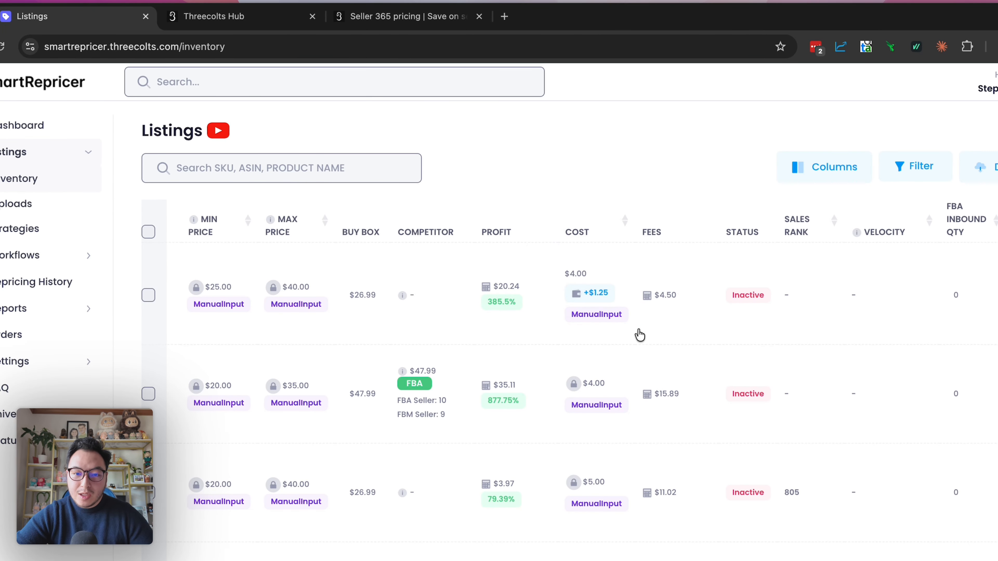
{"action": "mouse_move", "coordinate": [648, 302]}
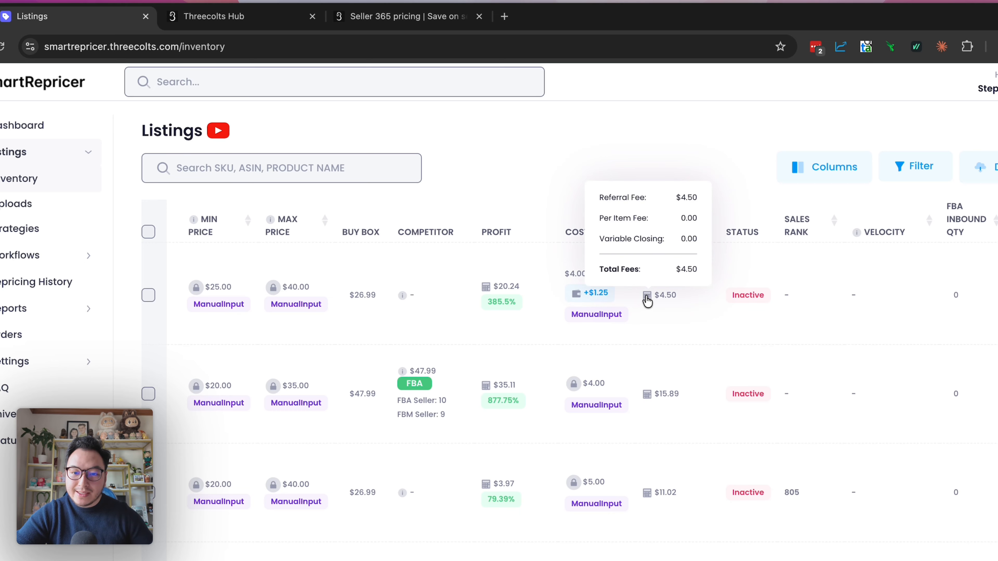
{"action": "scroll", "coordinate": [714, 316], "scroll_direction": "right", "scroll_amount": 4}
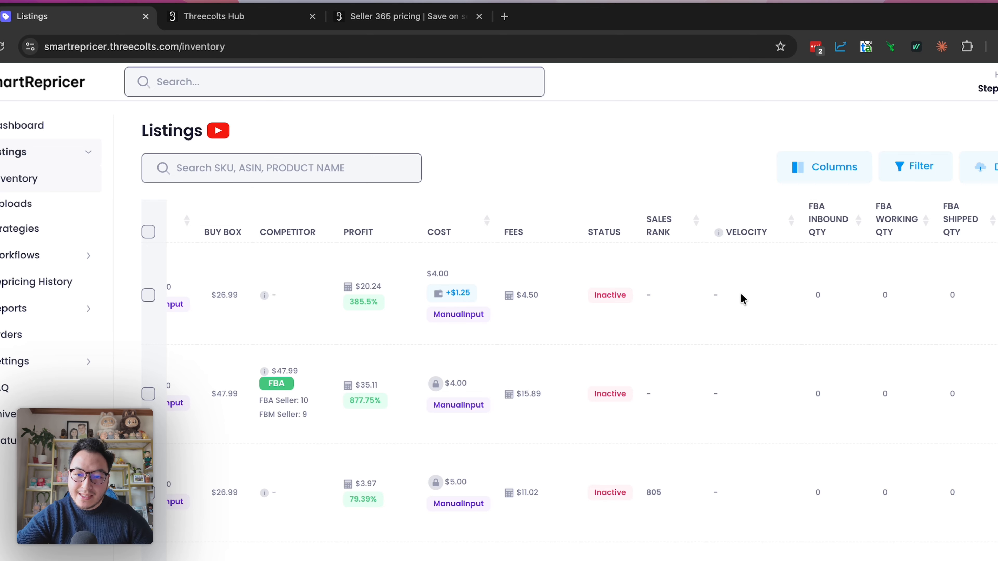
{"action": "scroll", "coordinate": [741, 294], "scroll_direction": "right", "scroll_amount": 4}
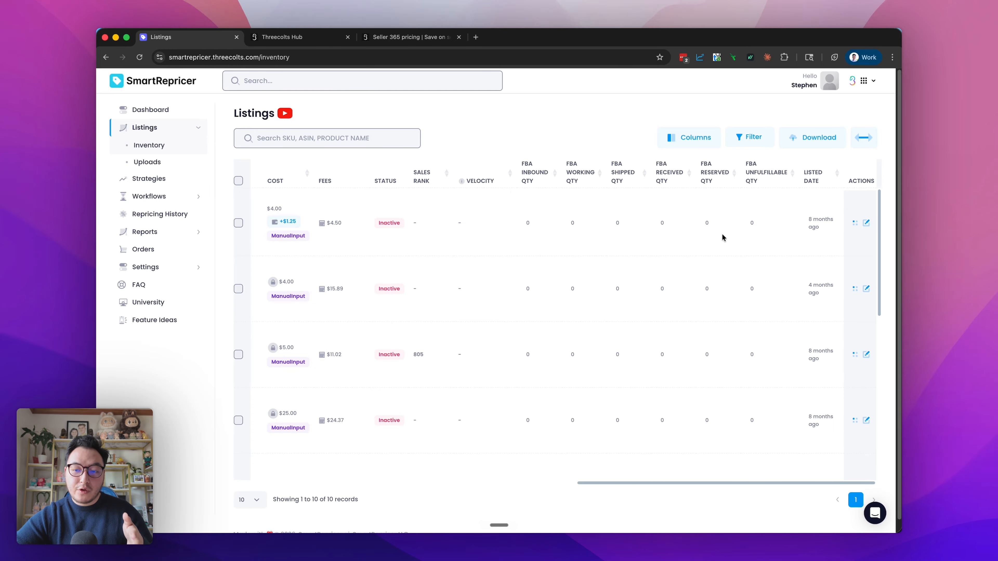
{"action": "scroll", "coordinate": [781, 233], "scroll_direction": "left", "scroll_amount": 15}
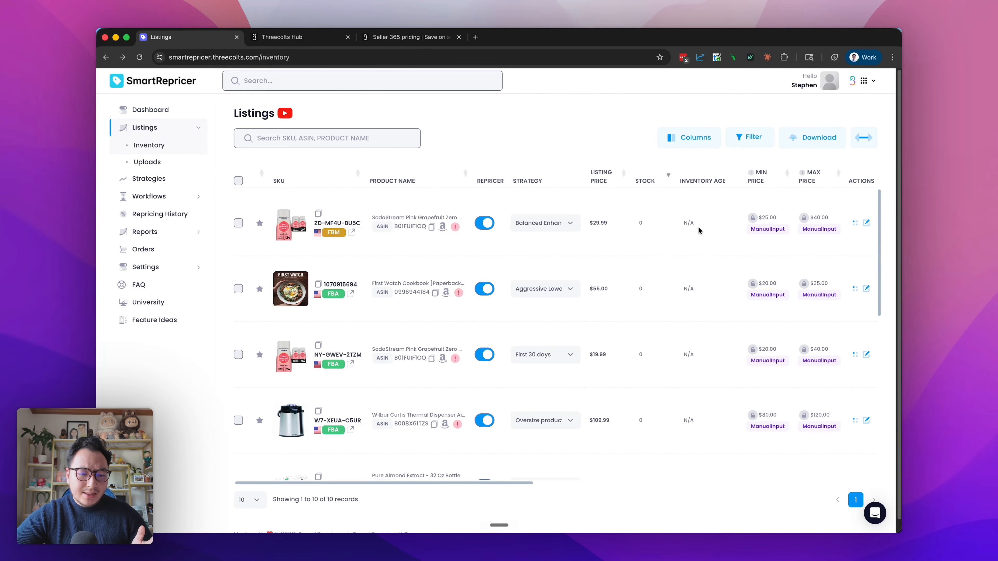
Open the FBM SodaStream listing for editing and view the price history graph on its Amazon product page
{"action": "left_click", "coordinate": [866, 224]}
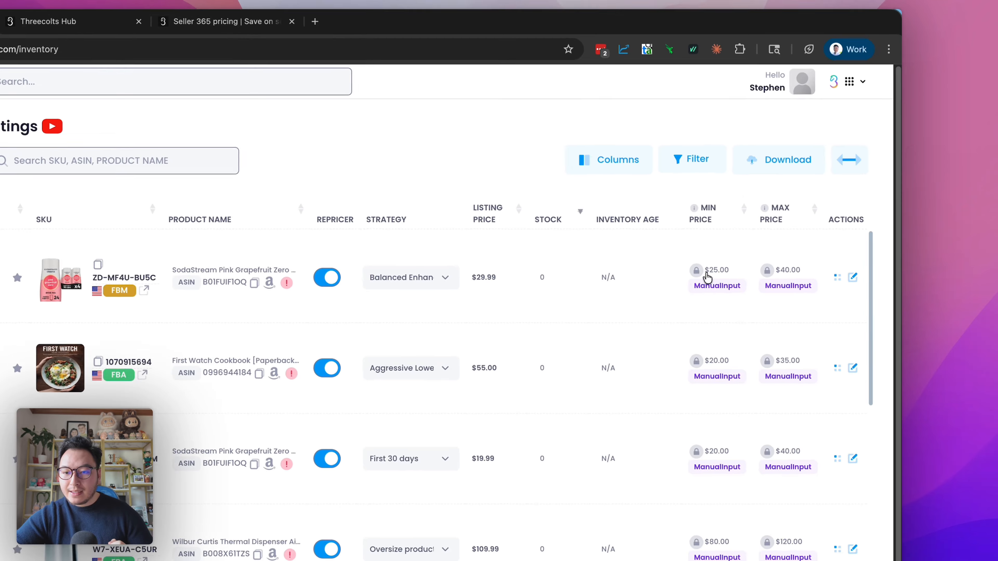
{"action": "left_click", "coordinate": [705, 294]}
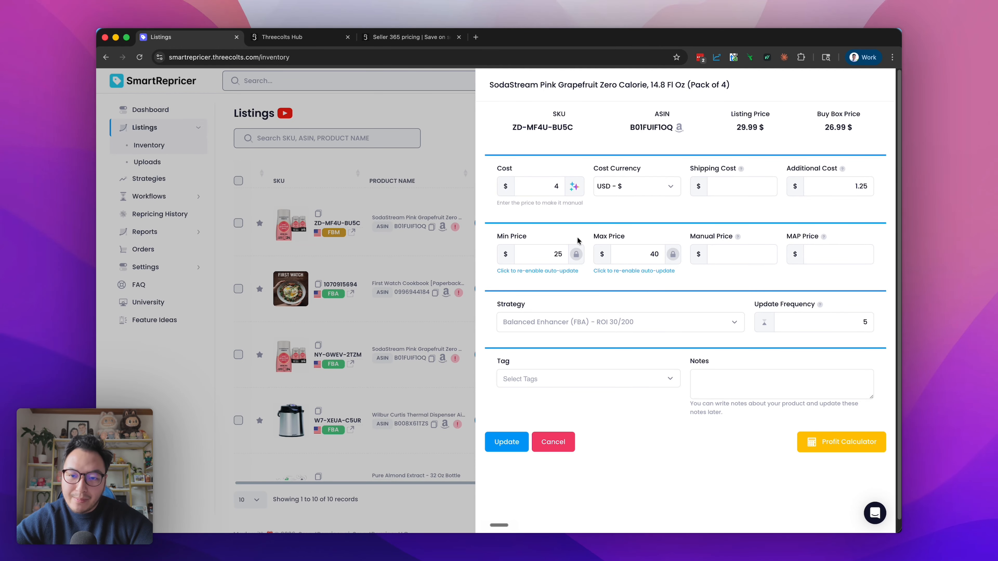
{"action": "left_click", "coordinate": [678, 127]}
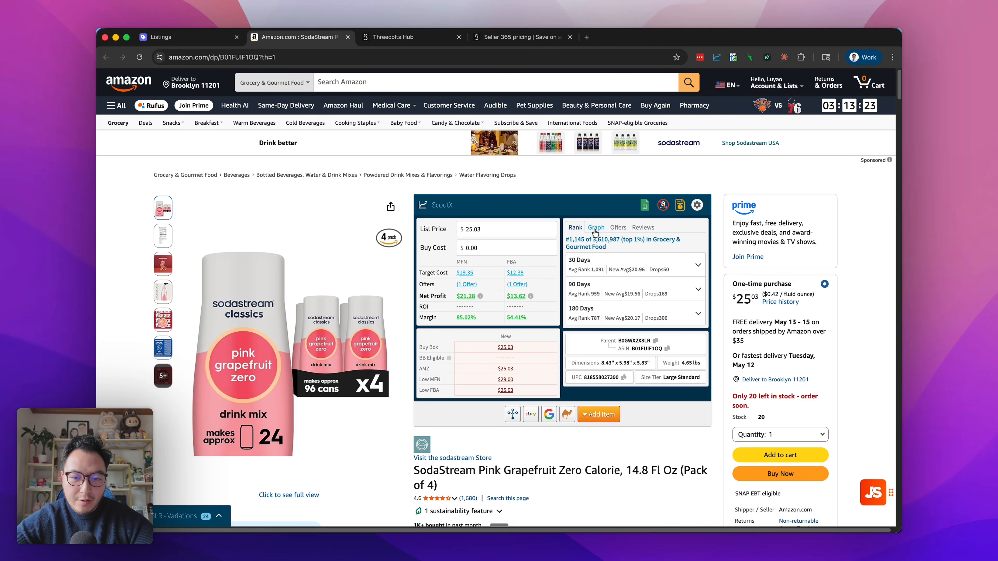
{"action": "left_click", "coordinate": [595, 231]}
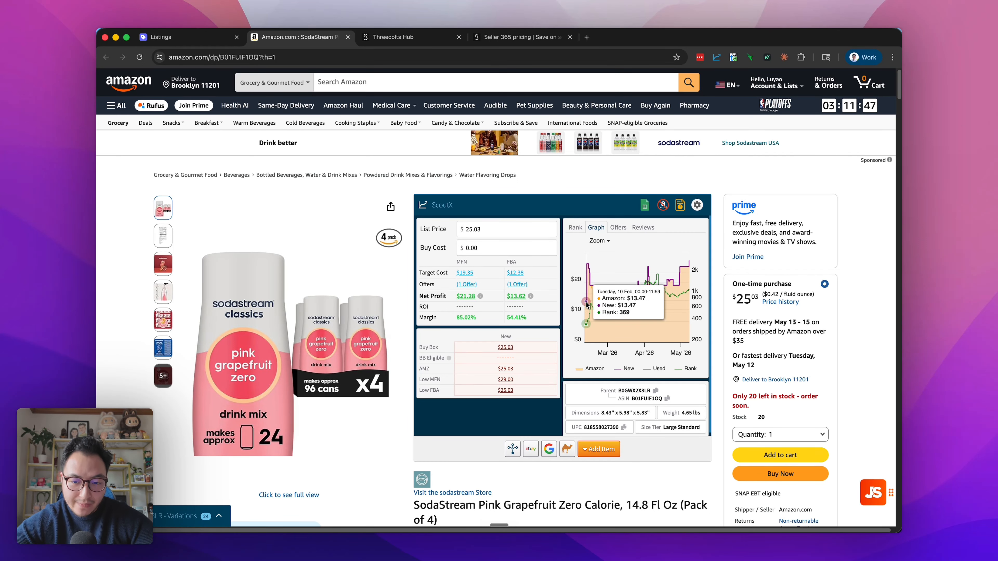
Set the product's buy cost to $4 in the ScoutX calculator
{"action": "left_click", "coordinate": [491, 252]}
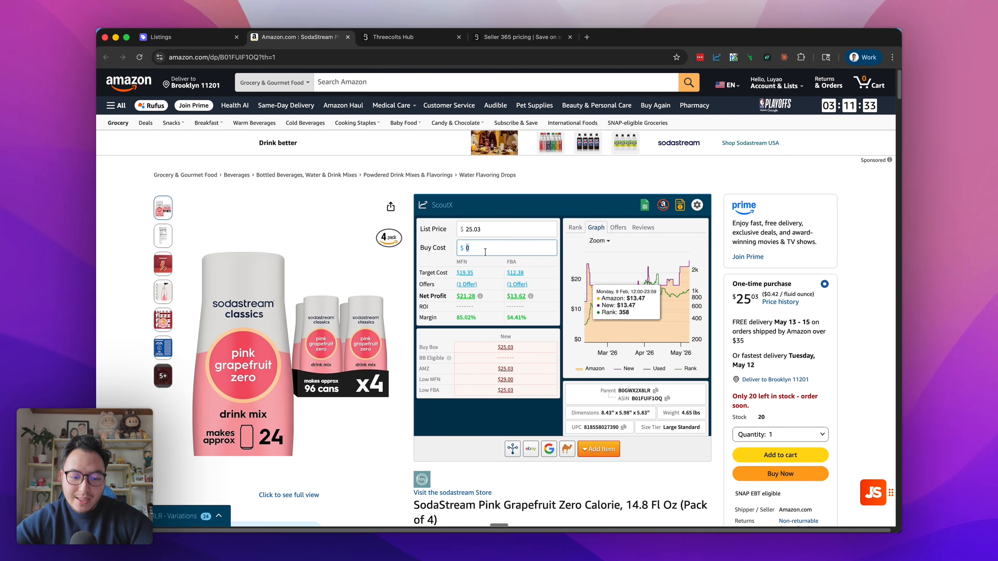
{"action": "type", "text": "4"}
{"action": "left_click", "coordinate": [485, 262]}
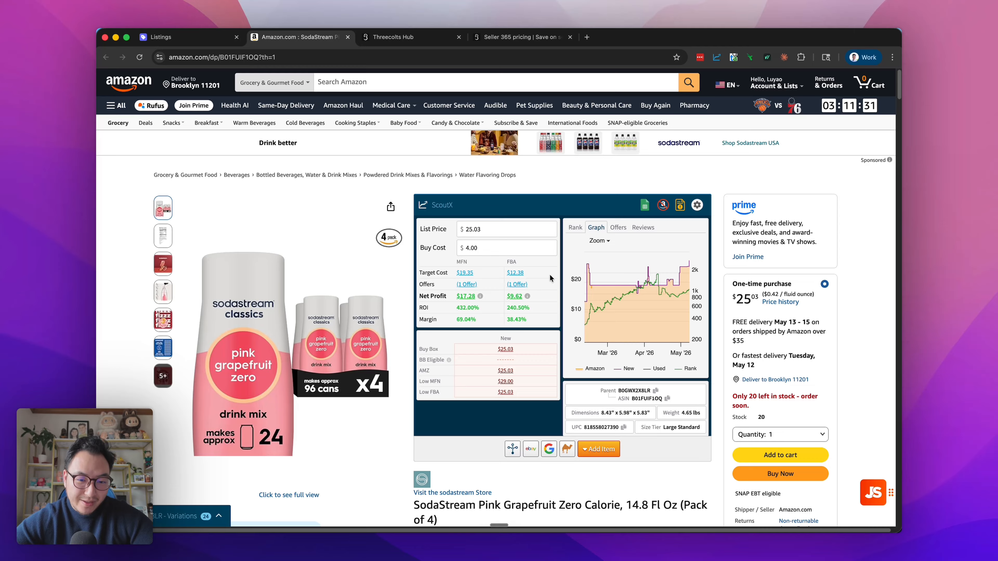
Test list prices of $20, $17 and $14.50 in the ScoutX calculator to compare the resulting profit
{"action": "left_click", "coordinate": [486, 228]}
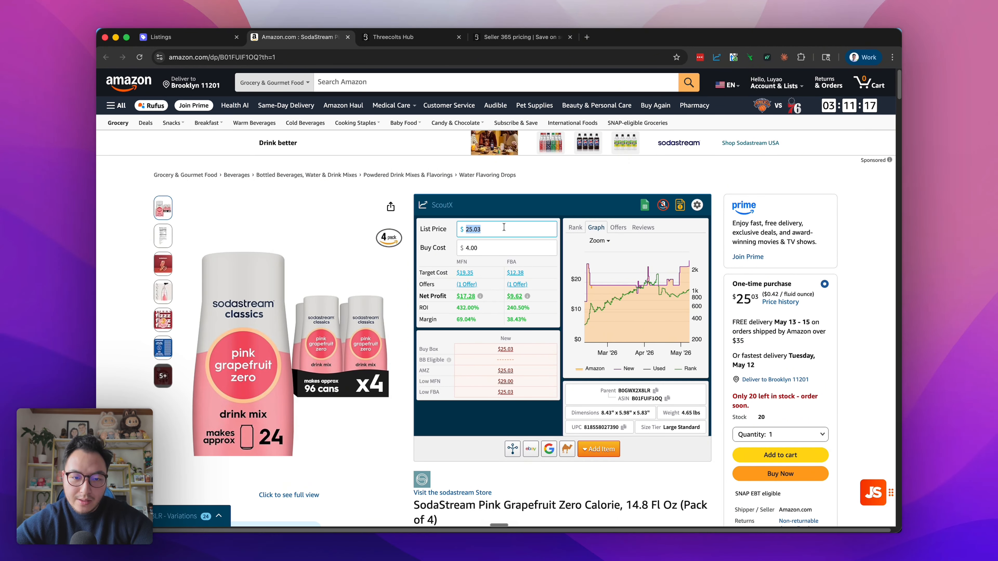
{"action": "type", "text": "20"}
{"action": "left_click", "coordinate": [518, 325]}
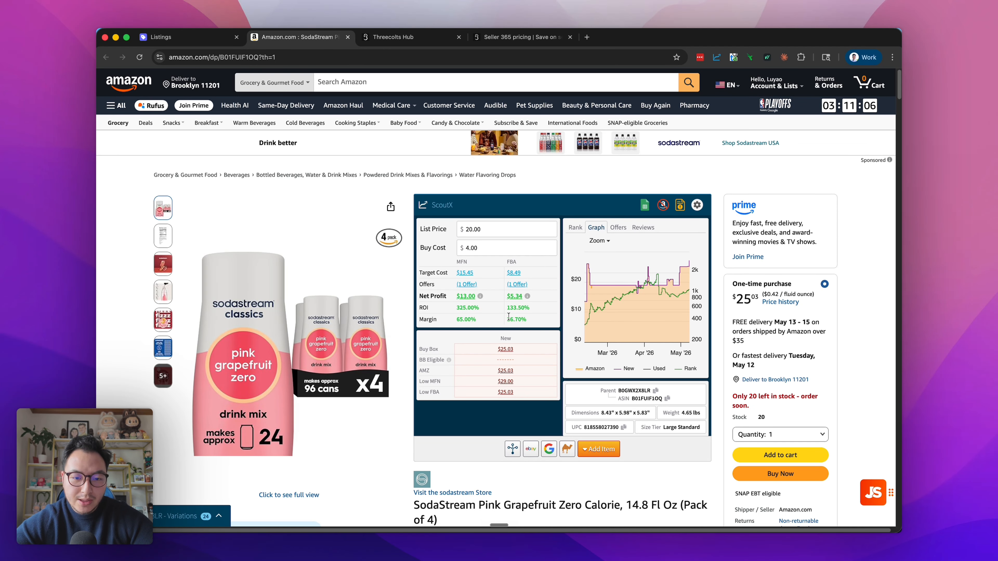
{"action": "double_click", "coordinate": [490, 228]}
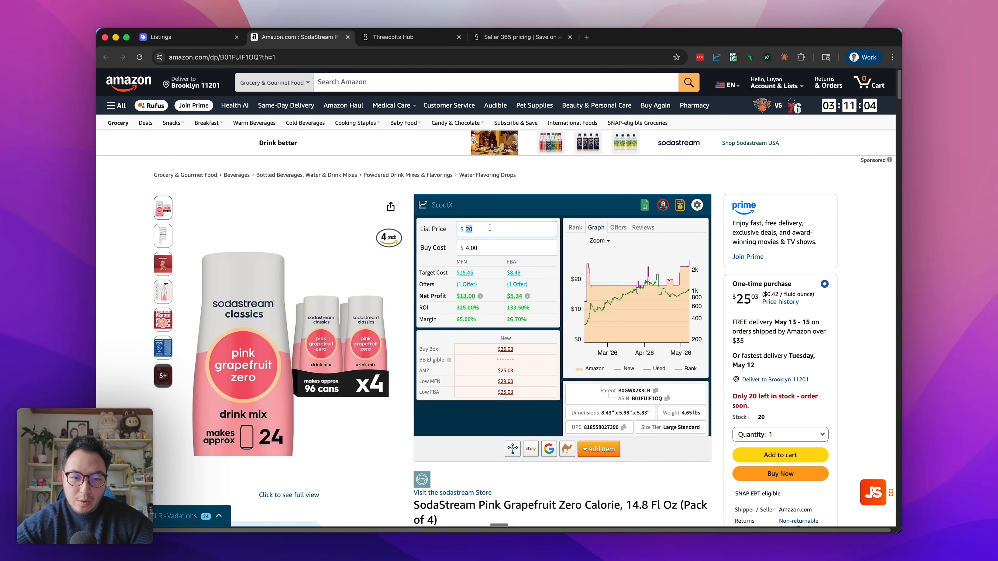
{"action": "type", "text": "17"}
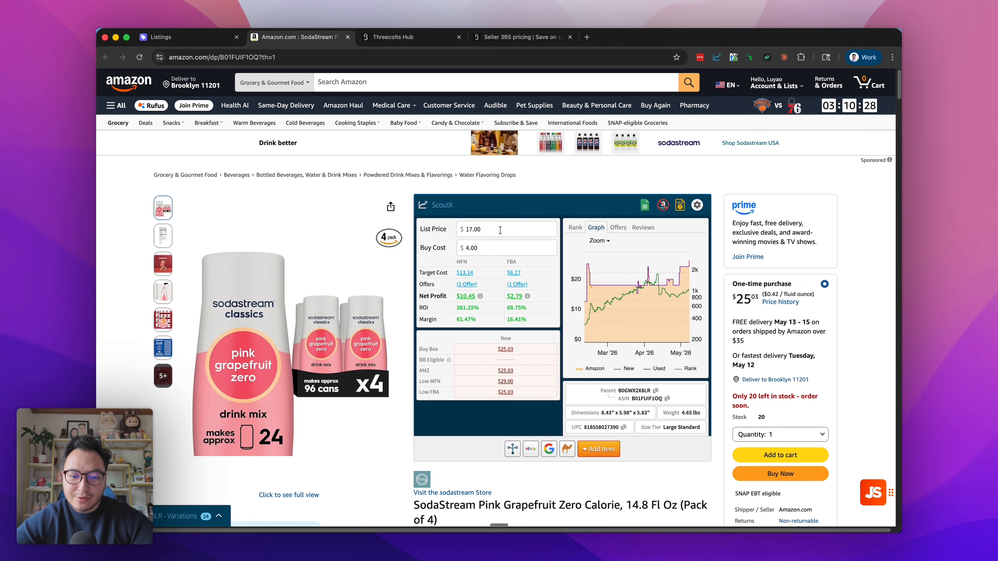
{"action": "triple_click", "coordinate": [500, 231]}
{"action": "type", "text": "14.5"}
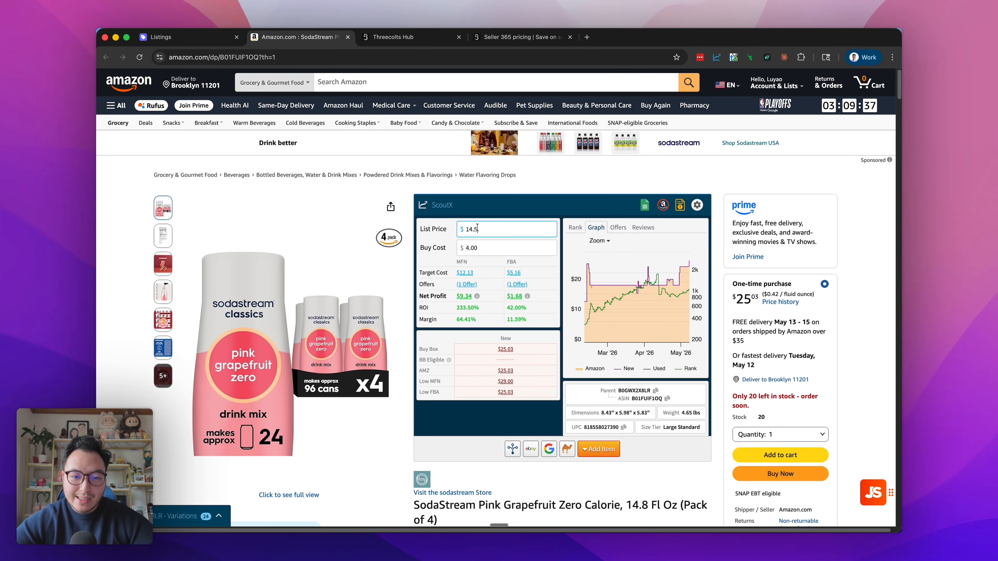
Return to the SodaStream listing's edit form and review its strategy choices, update frequency and available tags
{"action": "key", "text": "super+1"}
{"action": "left_click", "coordinate": [550, 235]}
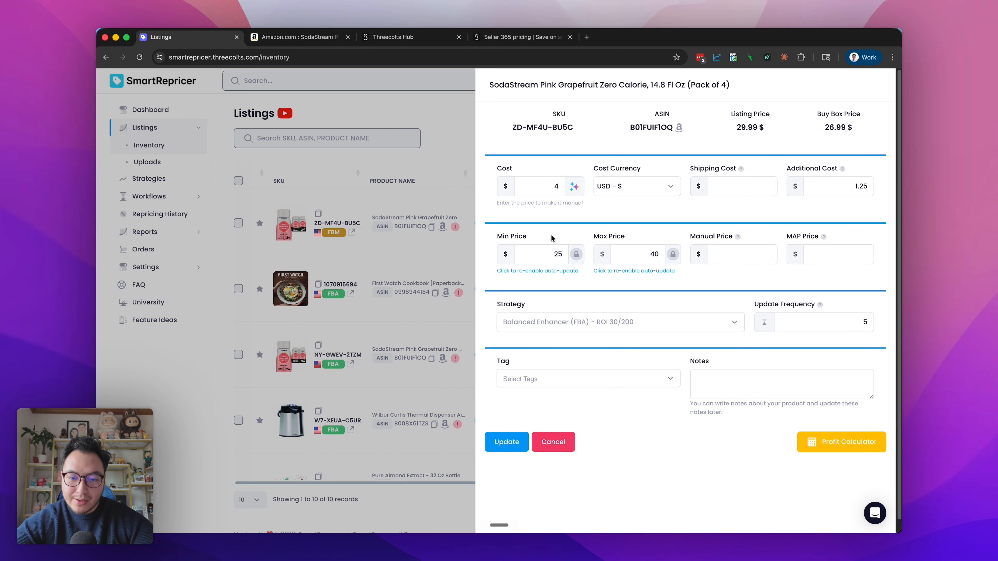
{"action": "left_click", "coordinate": [617, 325]}
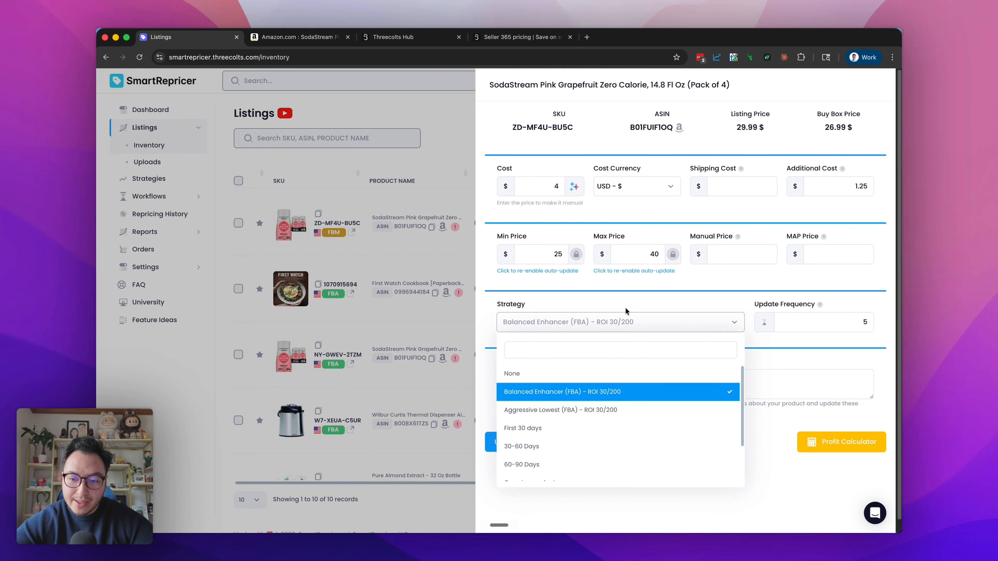
{"action": "left_click", "coordinate": [626, 304]}
{"action": "left_click", "coordinate": [817, 323]}
{"action": "mouse_move", "coordinate": [820, 305]}
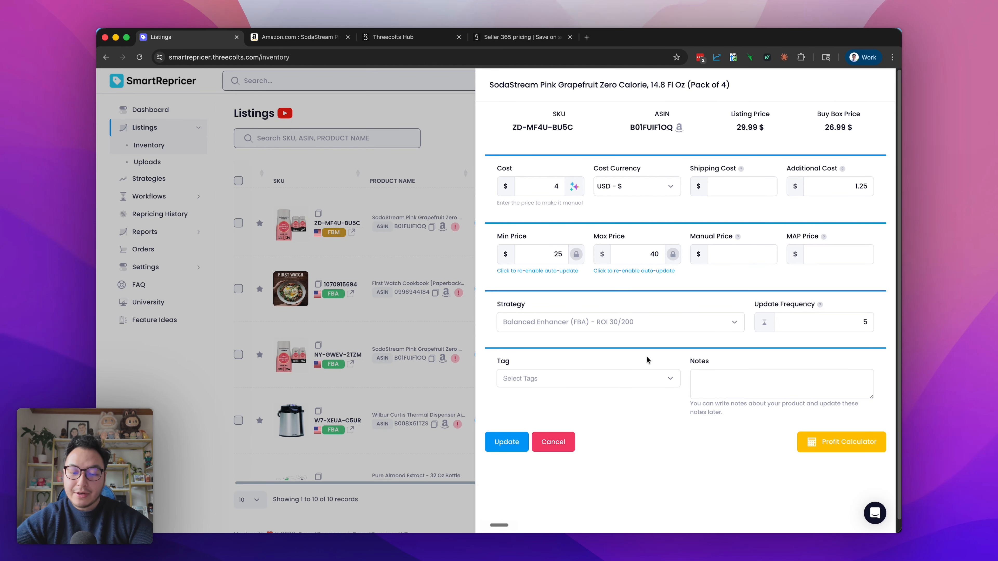
{"action": "left_click", "coordinate": [665, 381]}
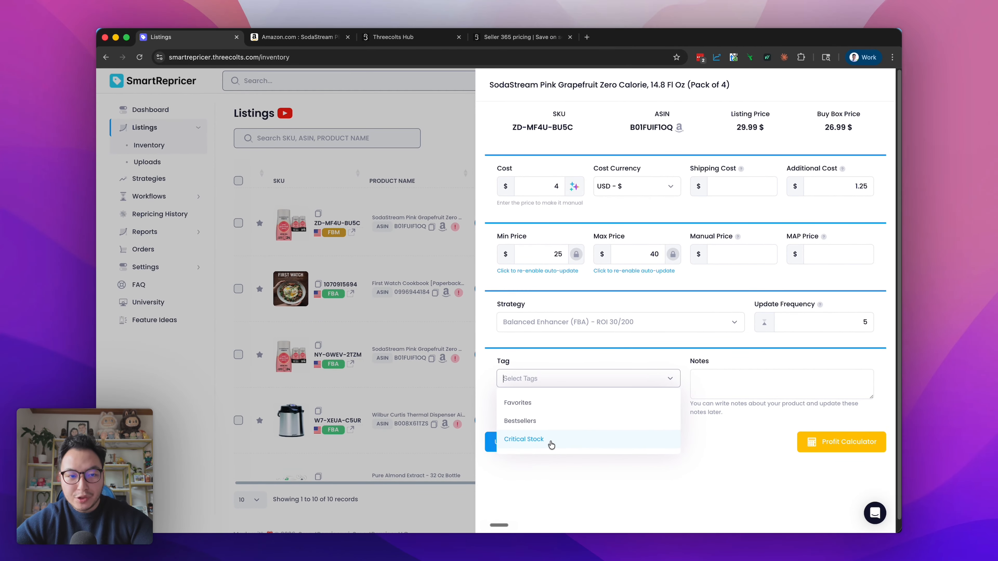
{"action": "left_click", "coordinate": [728, 379]}
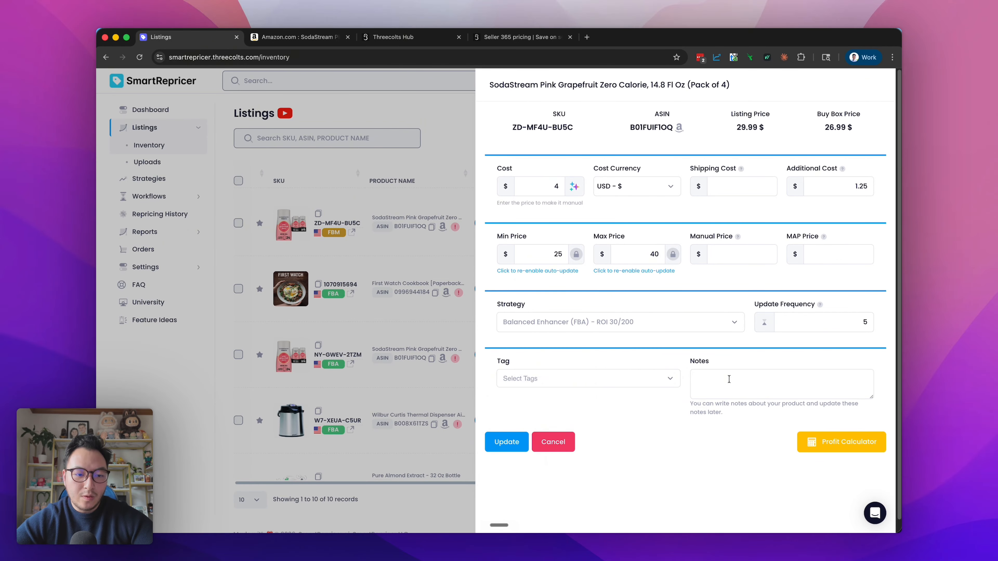
Add the note "this item is being discontinued" to the SodaStream listing, save the update and check its note marker in the listings
{"action": "left_click", "coordinate": [728, 380]}
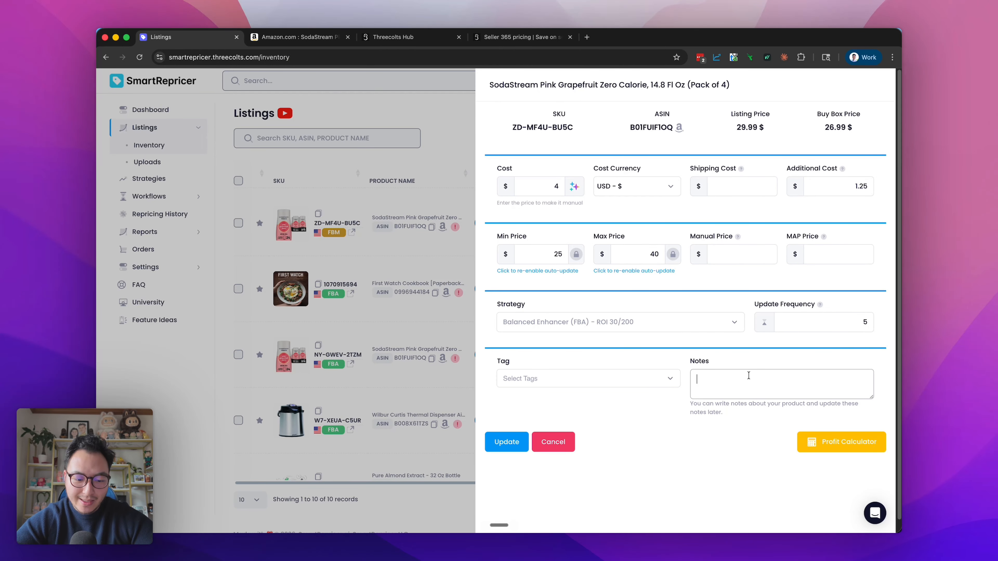
{"action": "type", "text": "this item is"}
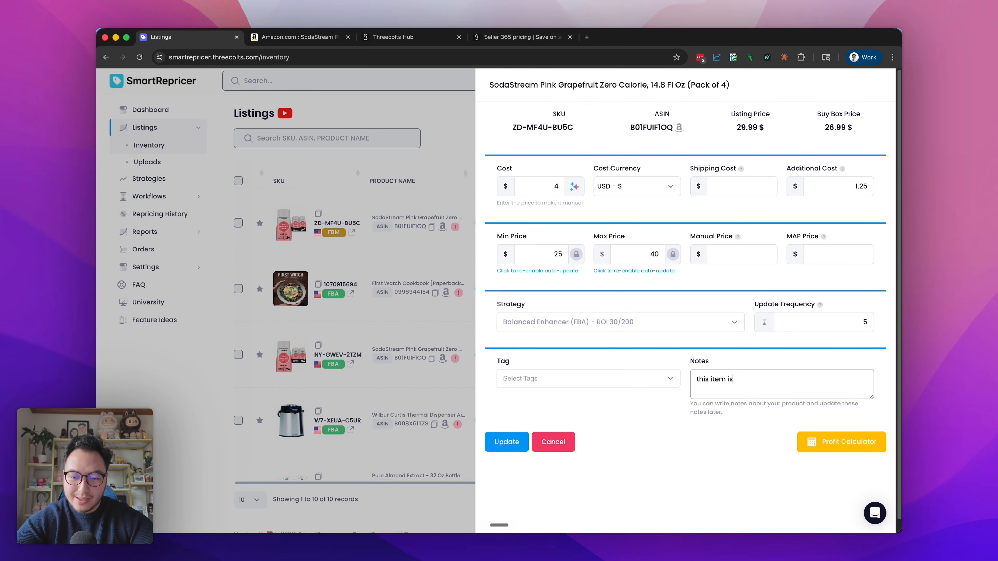
{"action": "type", "text": " being discontinued"}
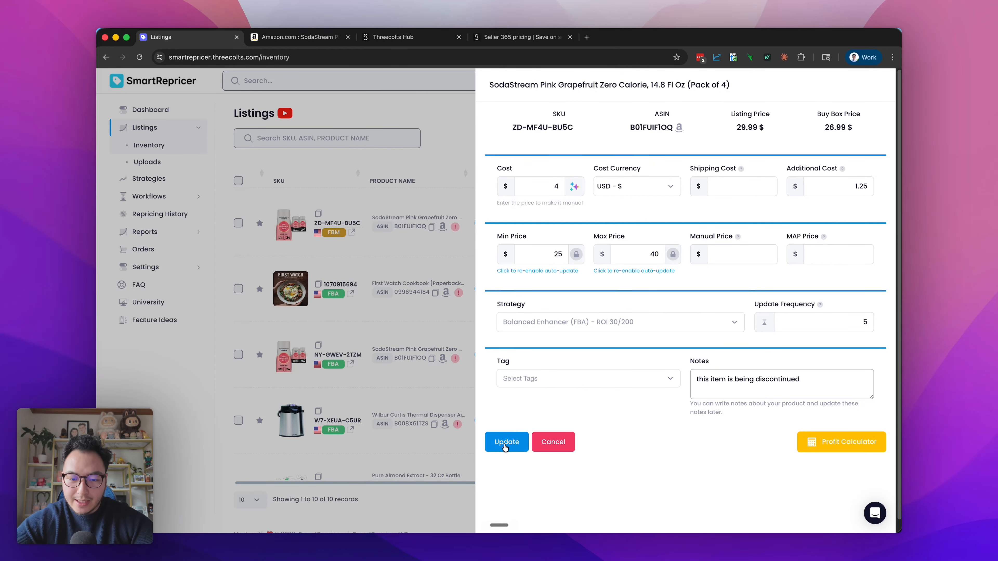
{"action": "left_click", "coordinate": [505, 442]}
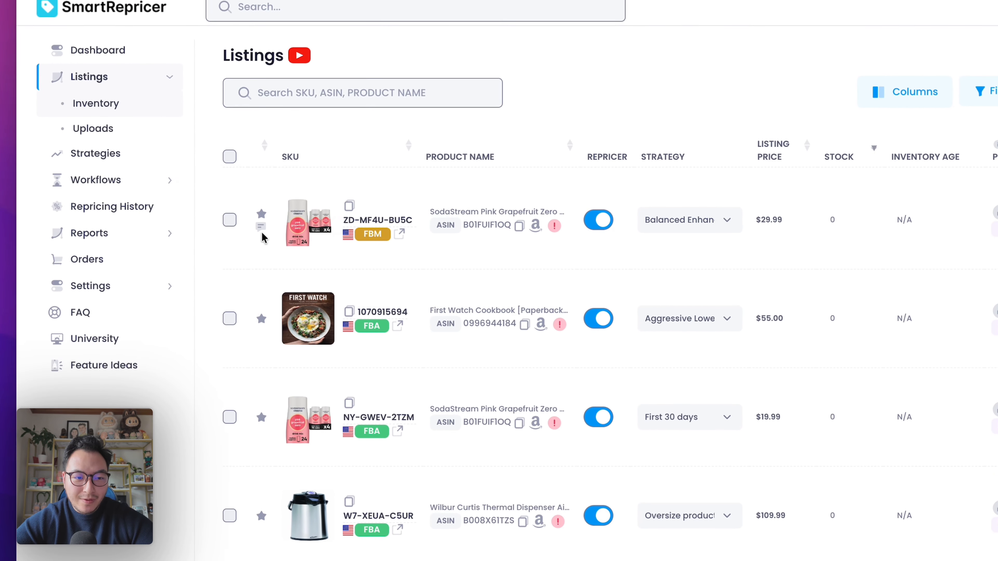
{"action": "mouse_move", "coordinate": [258, 228]}
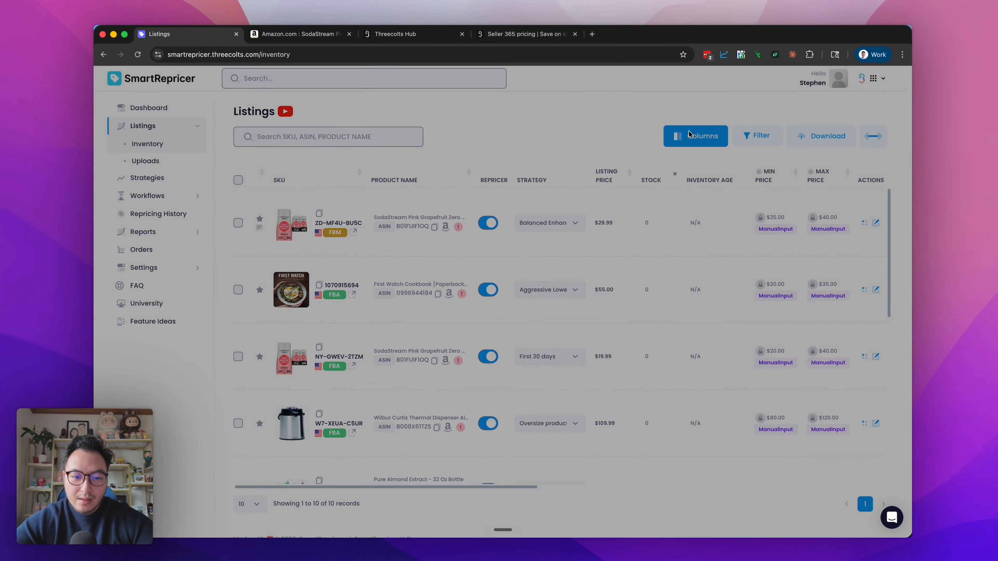
Open the listings column settings and try moving the Repricer column up in the order
{"action": "left_click", "coordinate": [780, 118]}
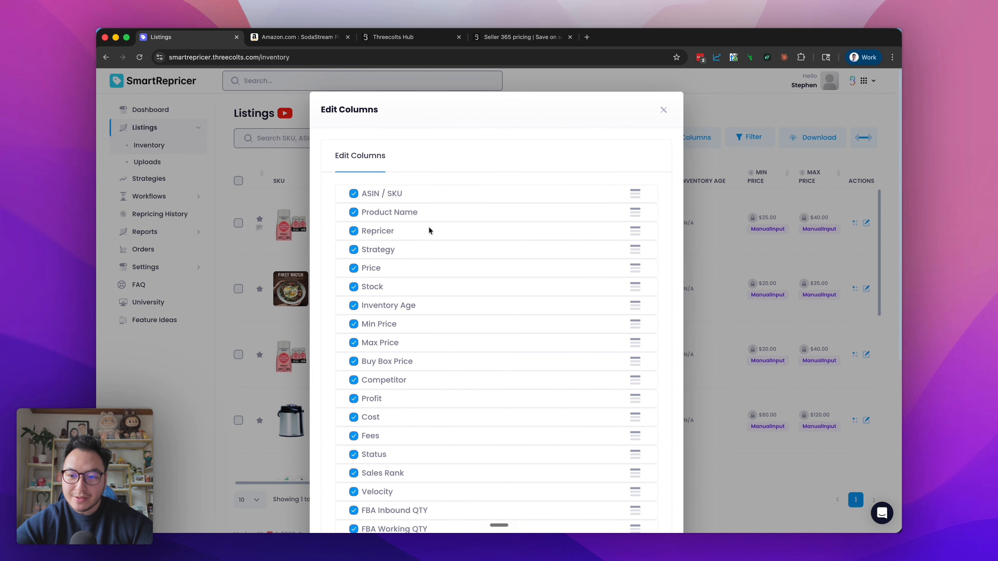
{"action": "left_click_drag", "start_coordinate": [635, 230], "coordinate": [634, 191]}
{"action": "left_click_drag", "start_coordinate": [634, 229], "coordinate": [634, 230]}
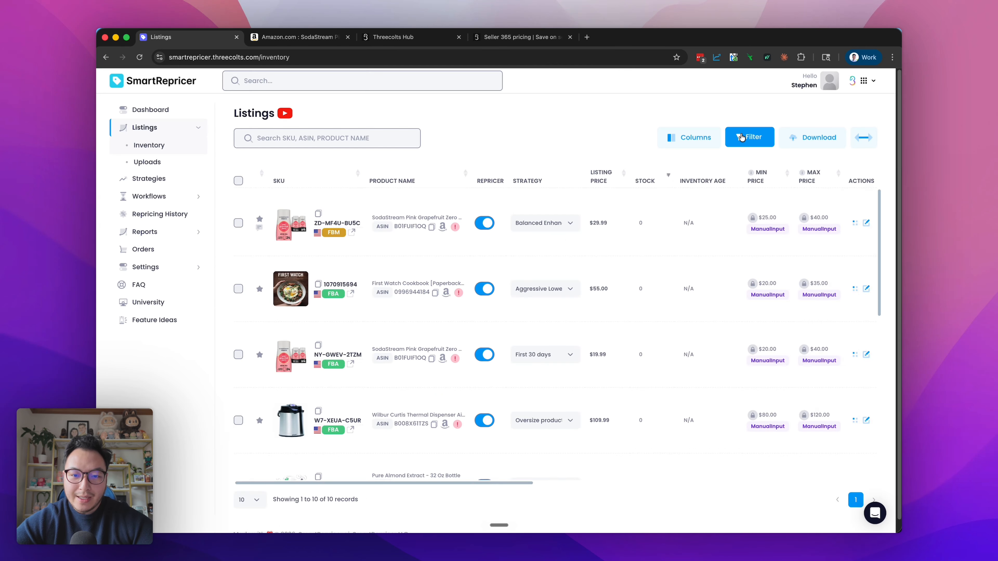
Open the listings filter options and review the available product, Buy Box and inventory fee filters
{"action": "left_click", "coordinate": [742, 136]}
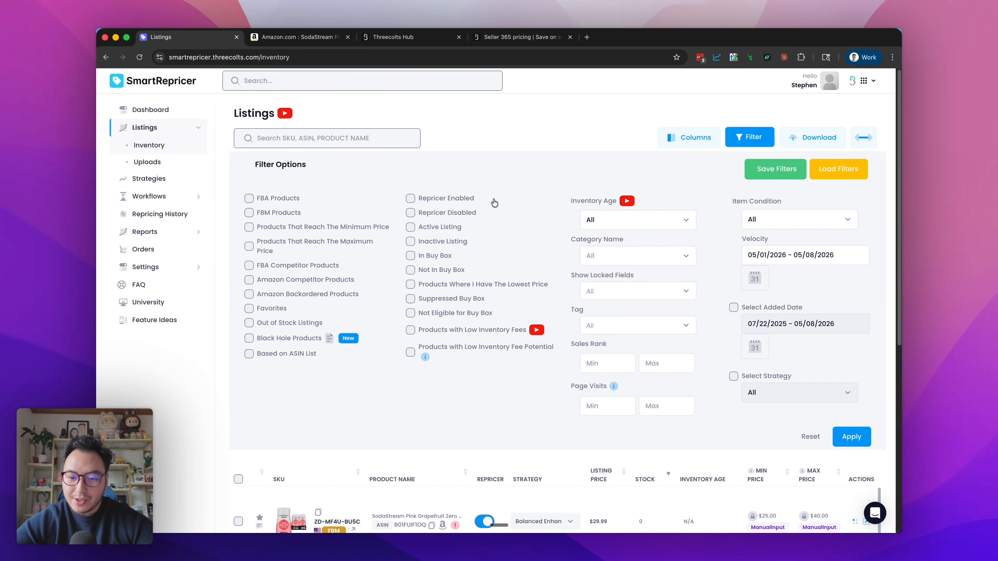
{"action": "scroll", "coordinate": [425, 390], "scroll_direction": "down", "scroll_amount": 4}
{"action": "scroll", "coordinate": [425, 389], "scroll_direction": "up", "scroll_amount": 4}
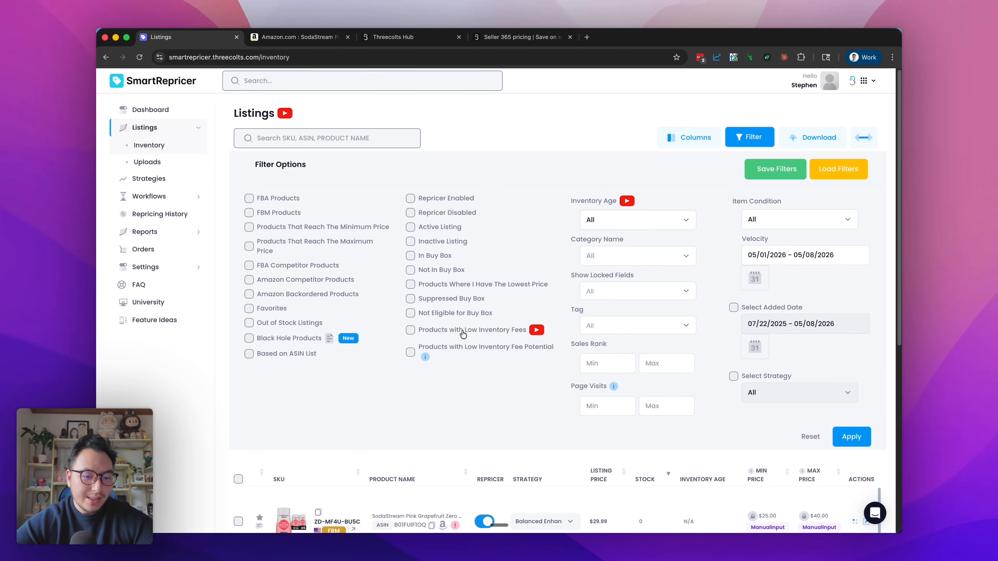
{"action": "scroll", "coordinate": [463, 334], "scroll_direction": "up", "scroll_amount": 5}
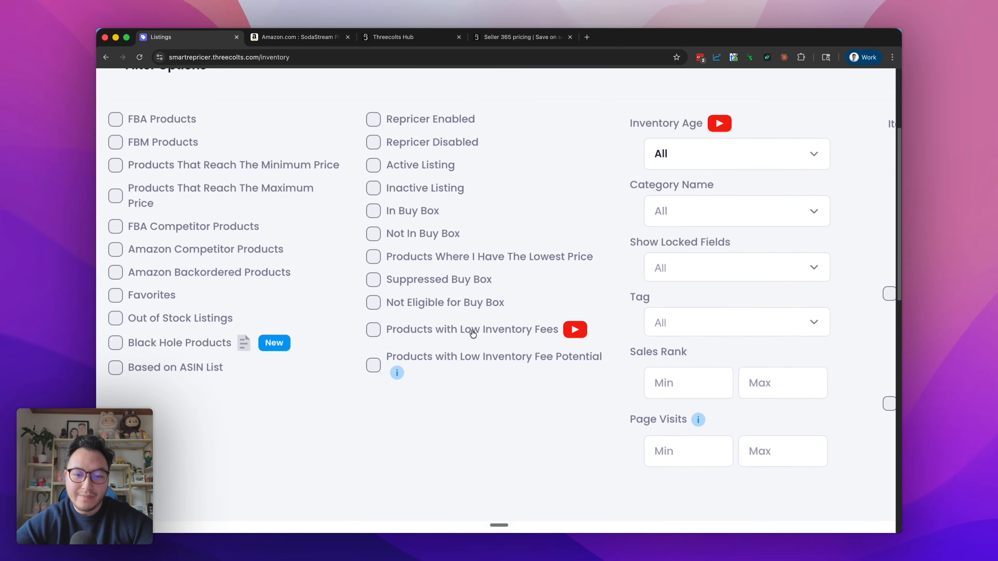
{"action": "scroll", "coordinate": [473, 334], "scroll_direction": "down", "scroll_amount": 5}
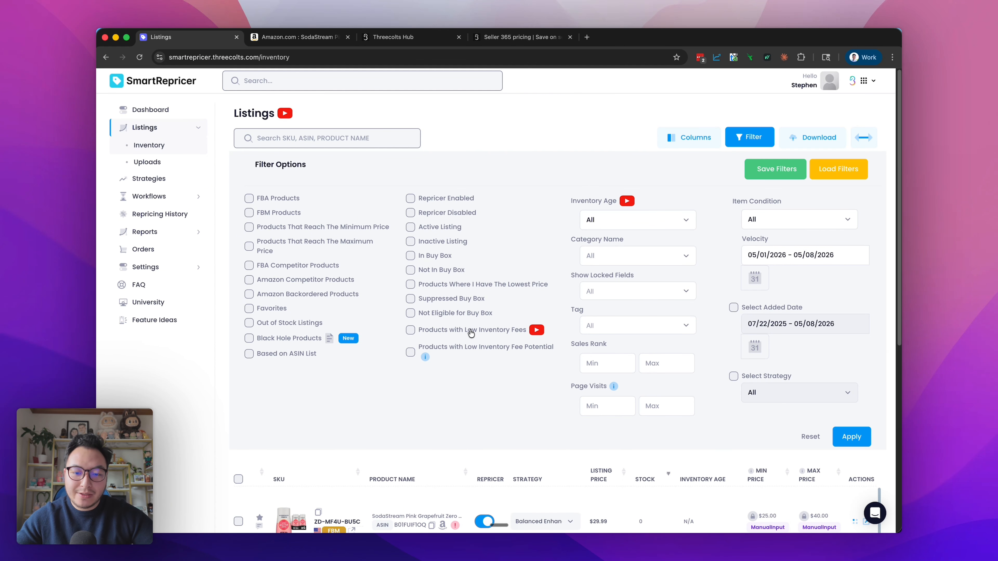
Try the 0 to 30 and 181 to 270 ranges in the Inventory Age filter
{"action": "left_click", "coordinate": [612, 224]}
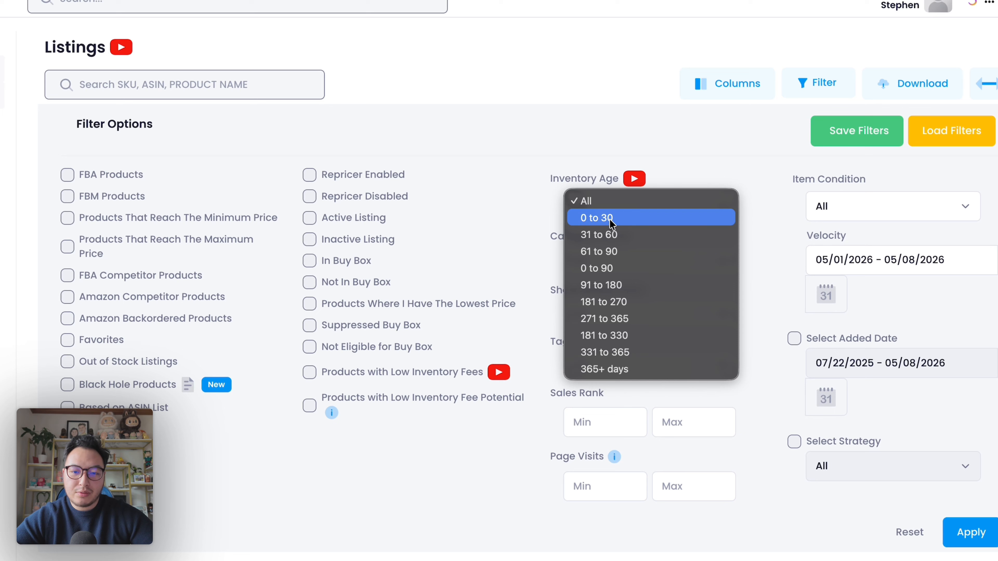
{"action": "left_click", "coordinate": [636, 223]}
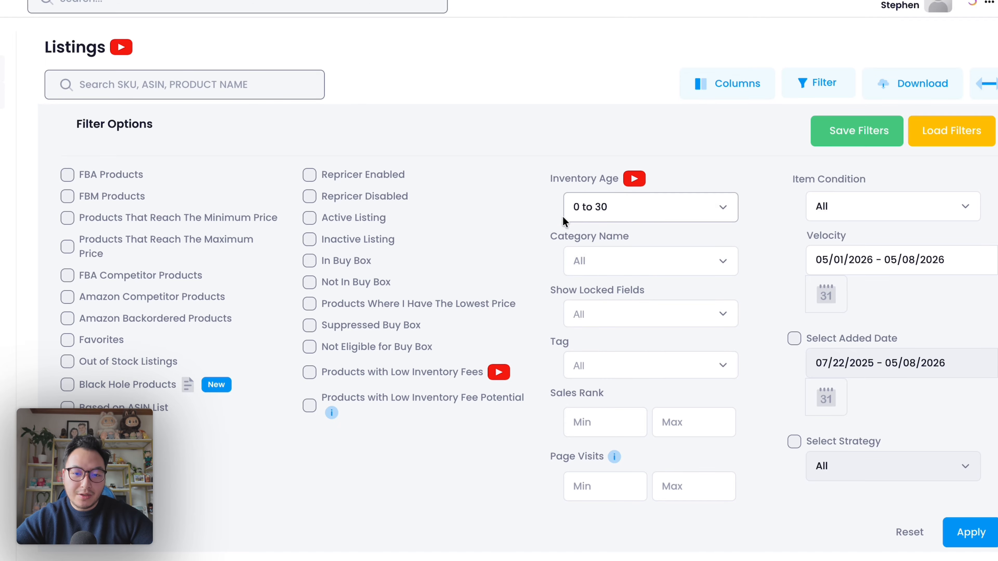
{"action": "left_click", "coordinate": [633, 212]}
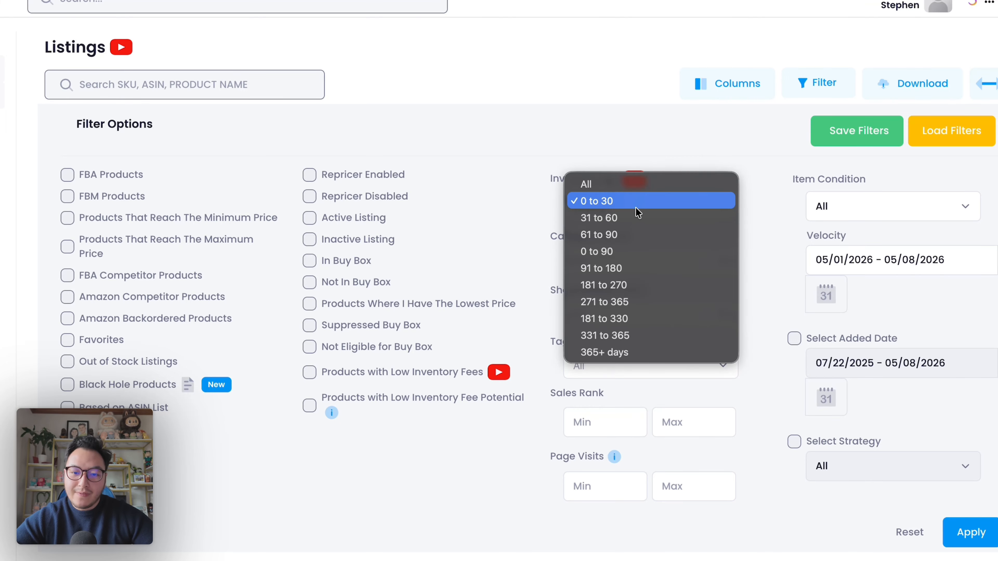
{"action": "left_click", "coordinate": [633, 282]}
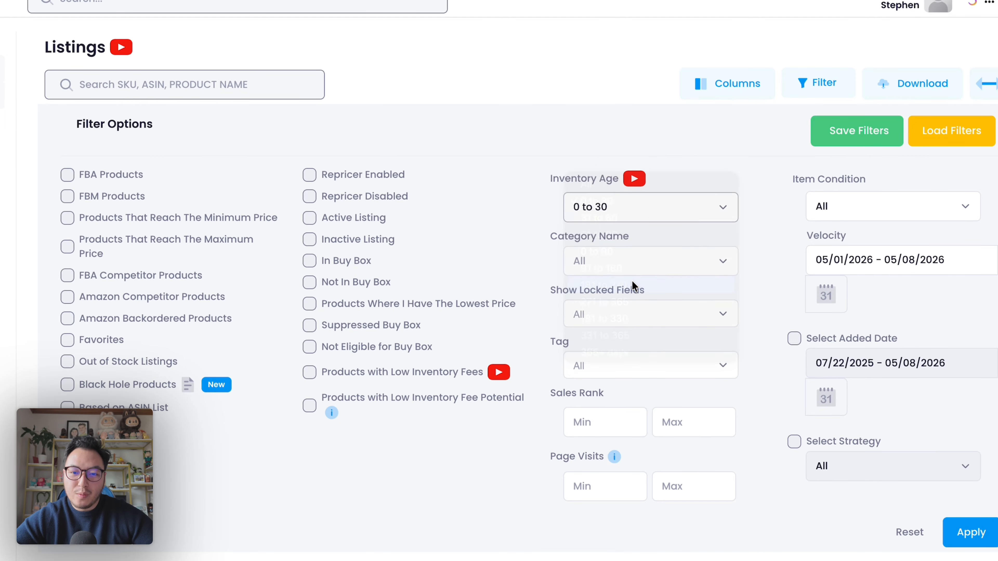
{"action": "left_click", "coordinate": [631, 213]}
{"action": "left_click", "coordinate": [517, 219]}
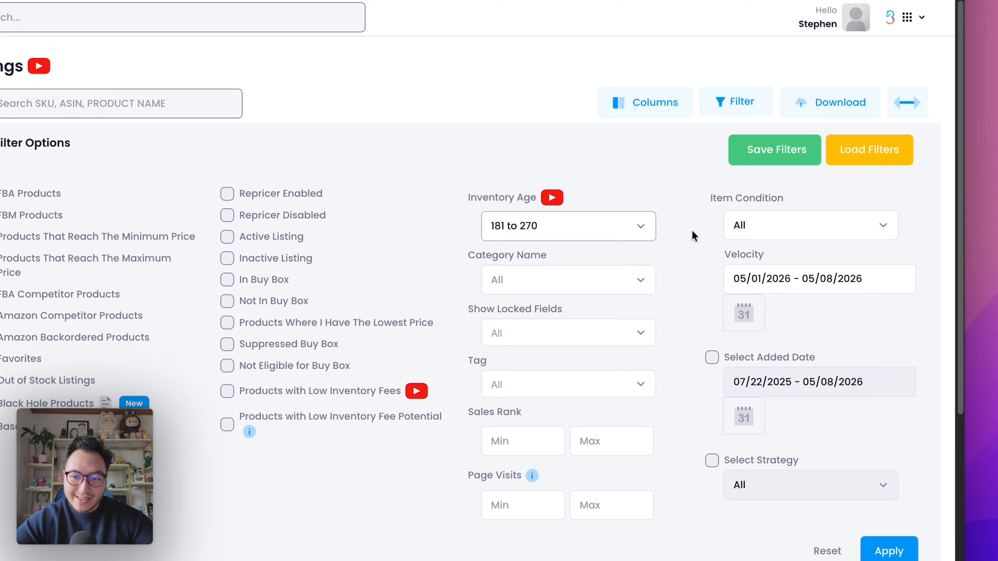
Review the Item Condition filter choices and the Black Hole Products filter
{"action": "left_click", "coordinate": [760, 229]}
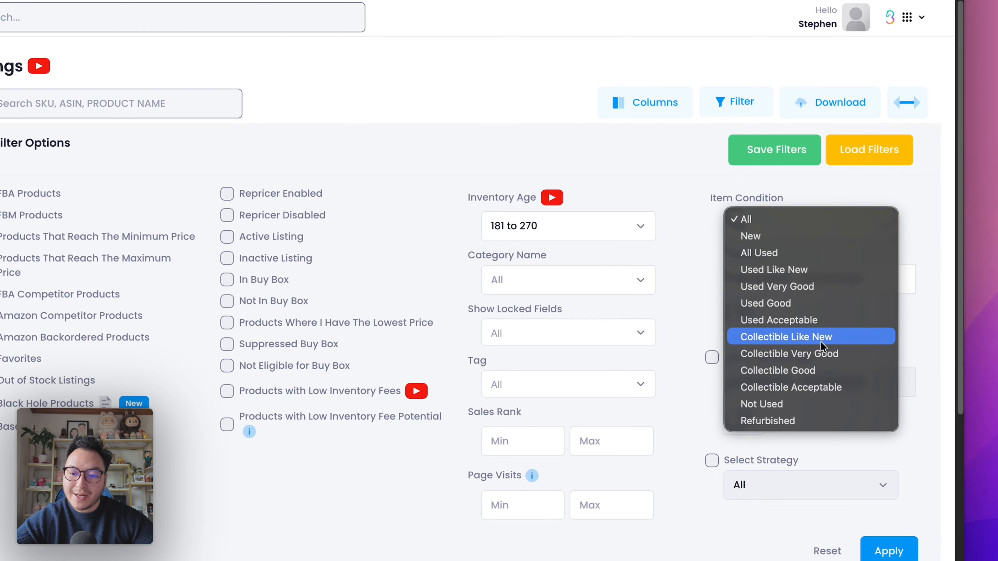
{"action": "left_click", "coordinate": [805, 433]}
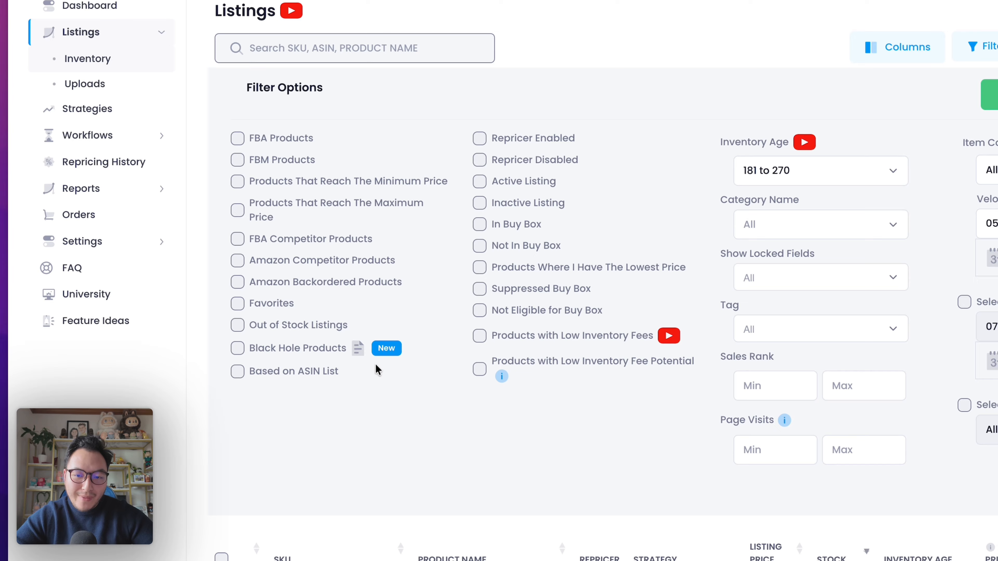
{"action": "mouse_move", "coordinate": [359, 356]}
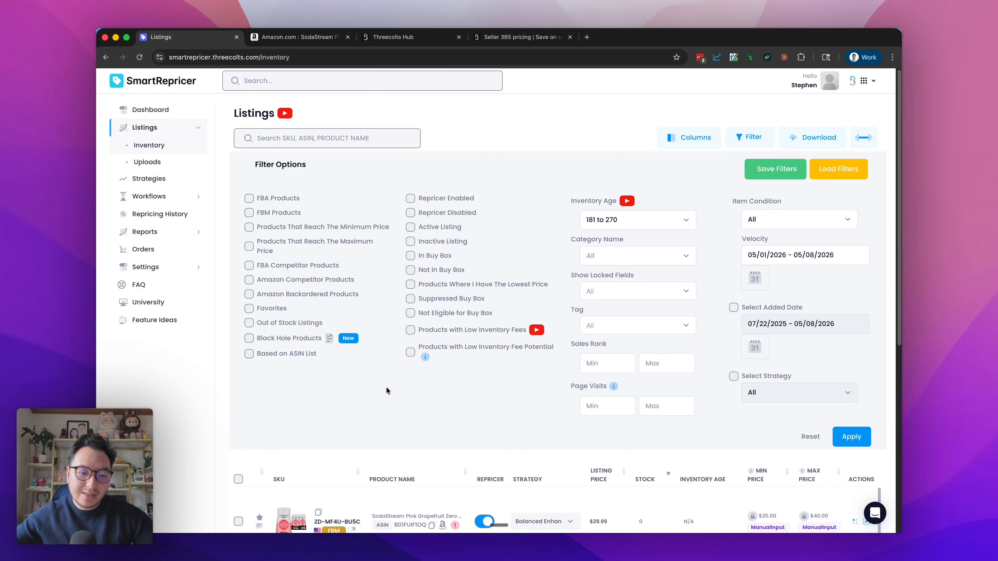
Open the Strategies page and review each strategy's type, minimum and maximum ROI and user note
{"action": "left_click", "coordinate": [173, 179]}
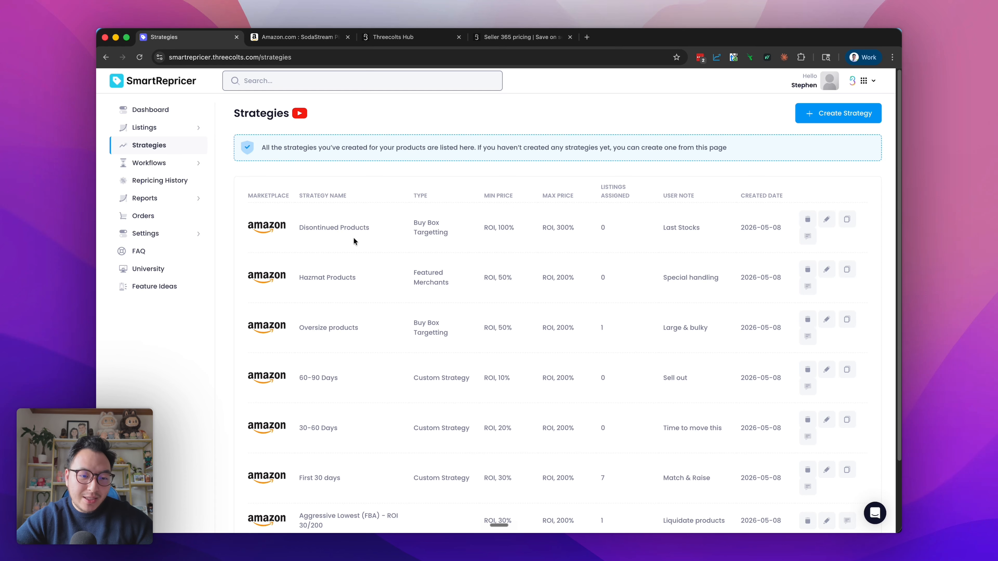
{"action": "scroll", "coordinate": [355, 302], "scroll_direction": "down", "scroll_amount": 3}
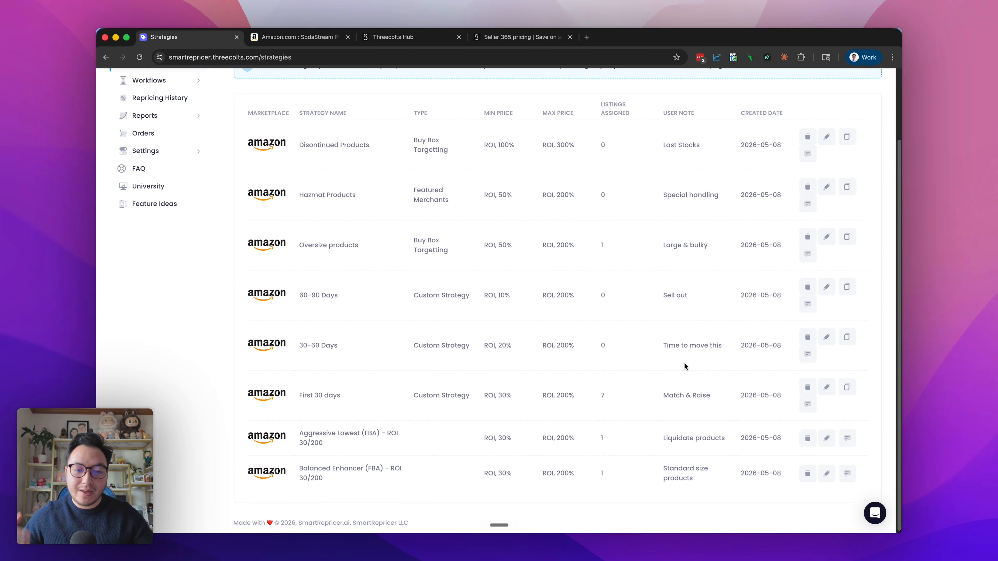
Start creating a new strategy and view the ready-made FBA and FBM strategy templates
{"action": "scroll", "coordinate": [840, 172], "scroll_direction": "up", "scroll_amount": 3}
{"action": "left_click", "coordinate": [840, 114]}
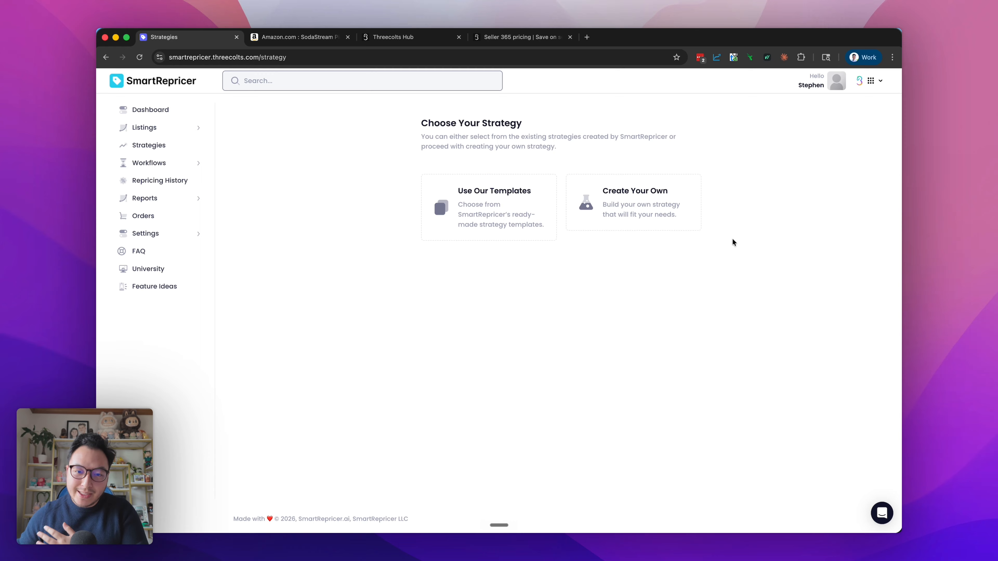
{"action": "left_click", "coordinate": [471, 194]}
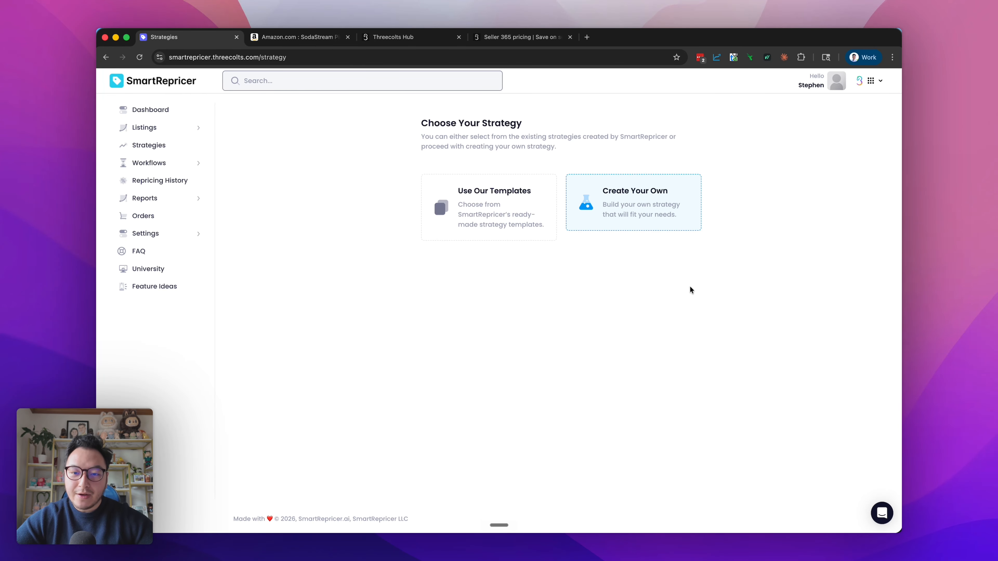
Switch to building an own strategy with the Custom Strategy type and review its competitor settings
{"action": "left_click", "coordinate": [656, 220]}
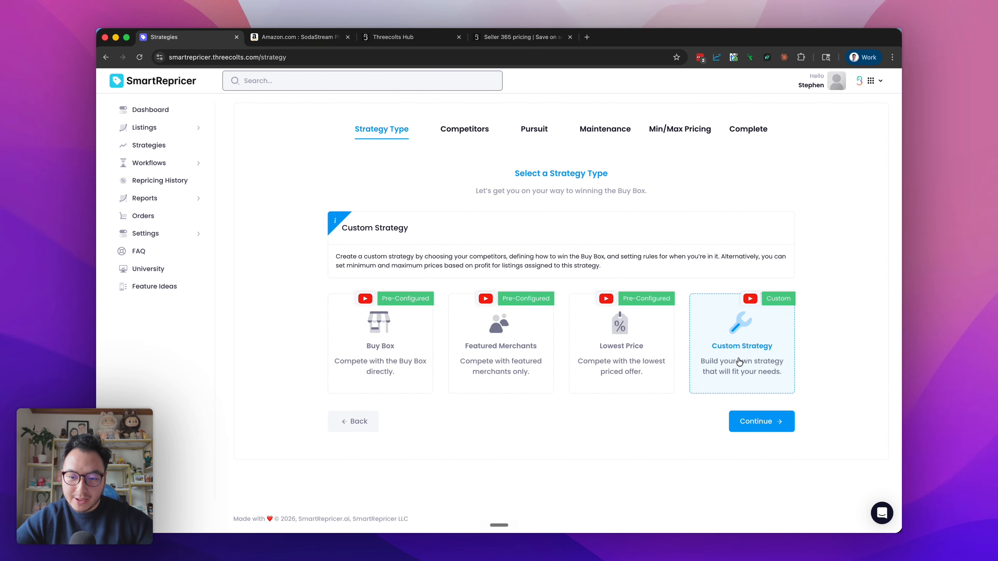
{"action": "left_click", "coordinate": [751, 430]}
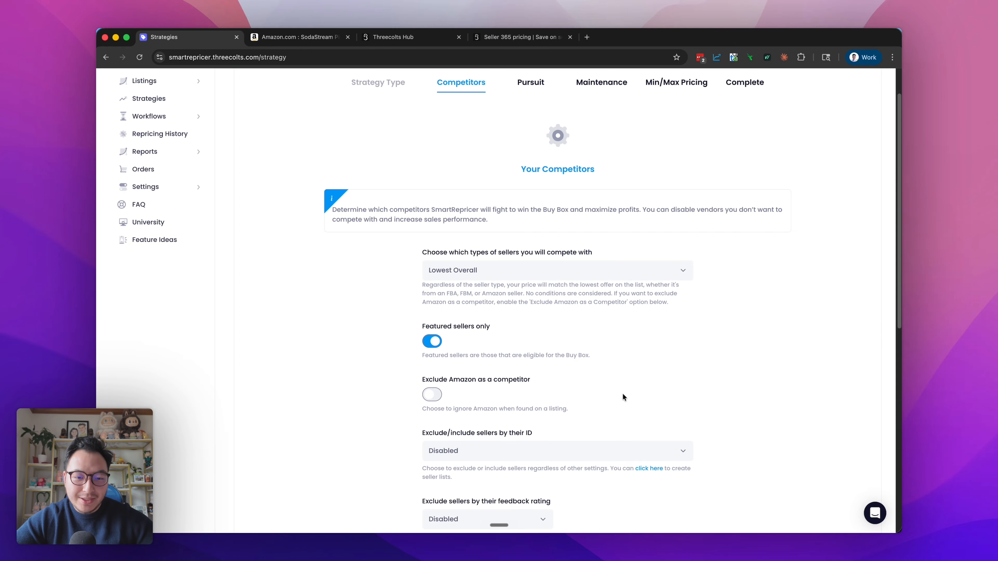
{"action": "scroll", "coordinate": [622, 395], "scroll_direction": "down", "scroll_amount": 10}
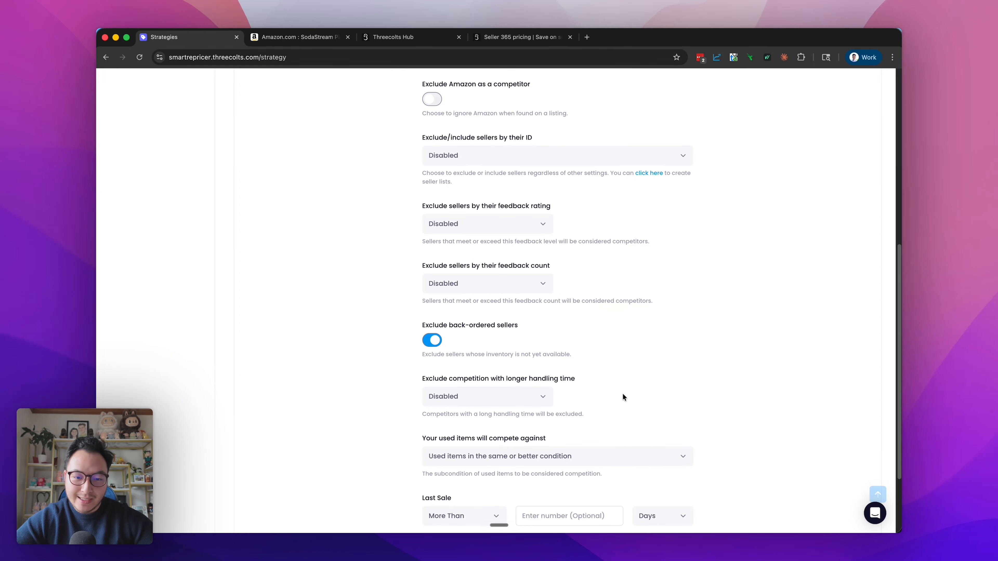
{"action": "scroll", "coordinate": [623, 393], "scroll_direction": "down", "scroll_amount": 2}
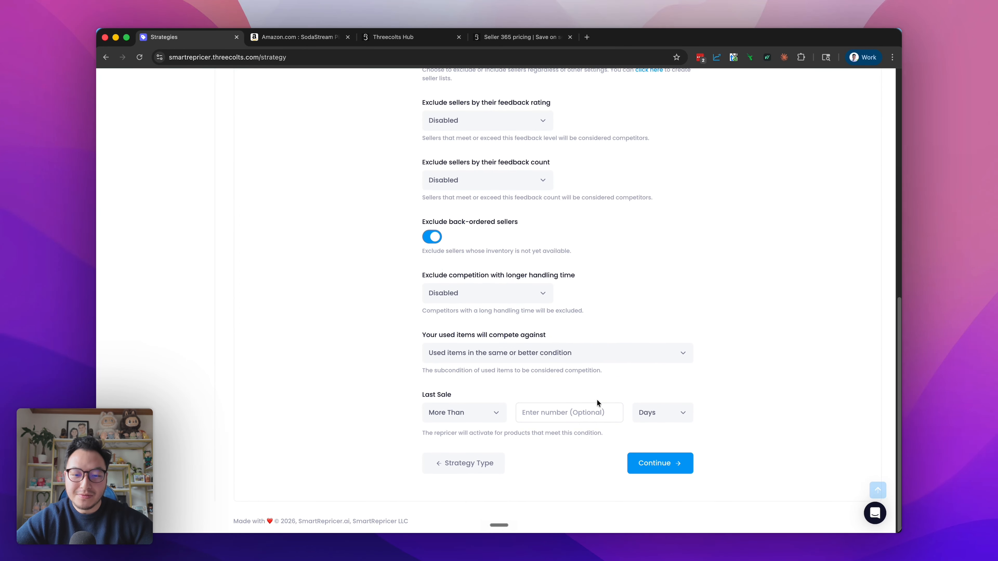
Continue to the Pursuit stage and review the rules for competing for the Buy Box
{"action": "left_click", "coordinate": [648, 466]}
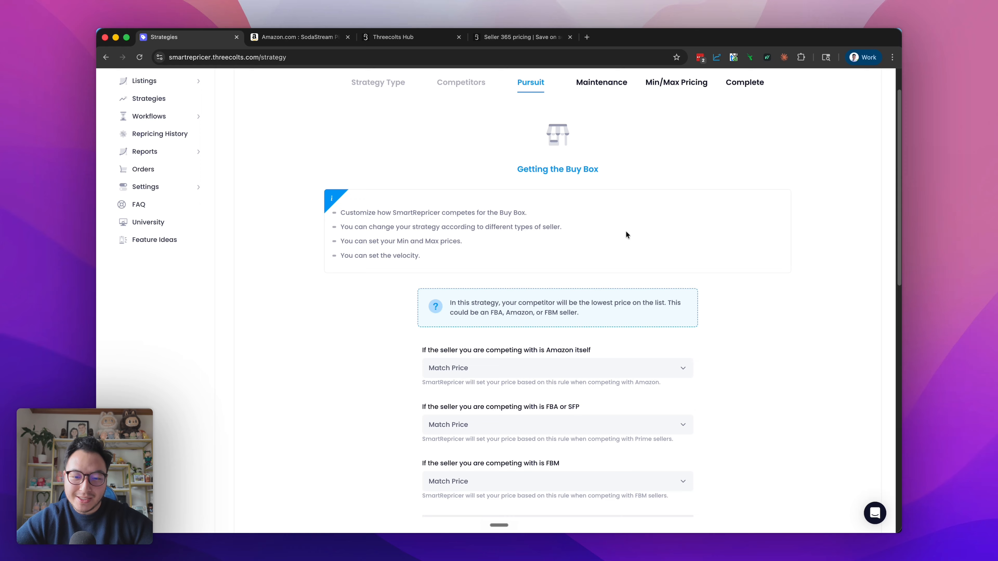
{"action": "scroll", "coordinate": [590, 306], "scroll_direction": "down", "scroll_amount": 3}
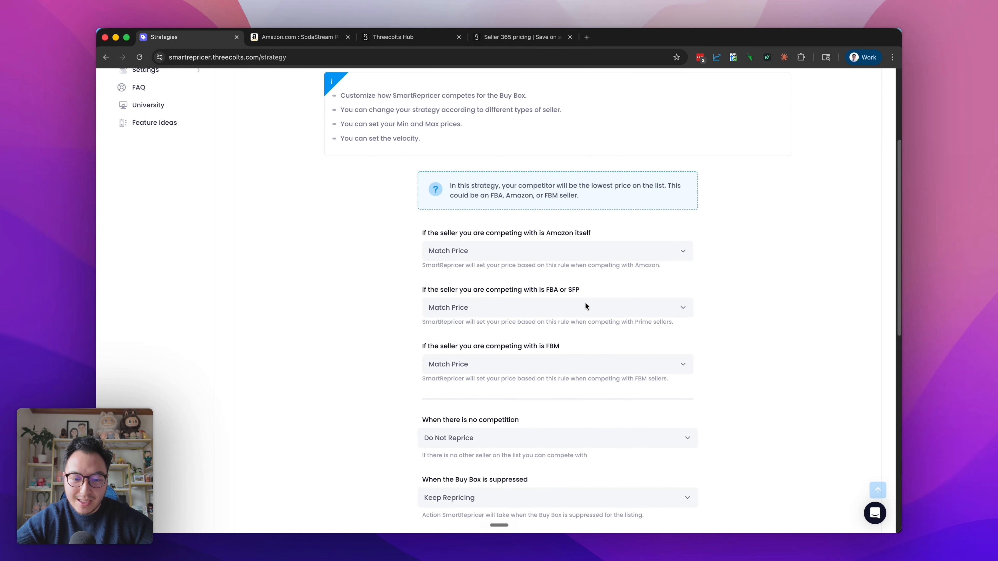
{"action": "scroll", "coordinate": [586, 306], "scroll_direction": "down", "scroll_amount": 5}
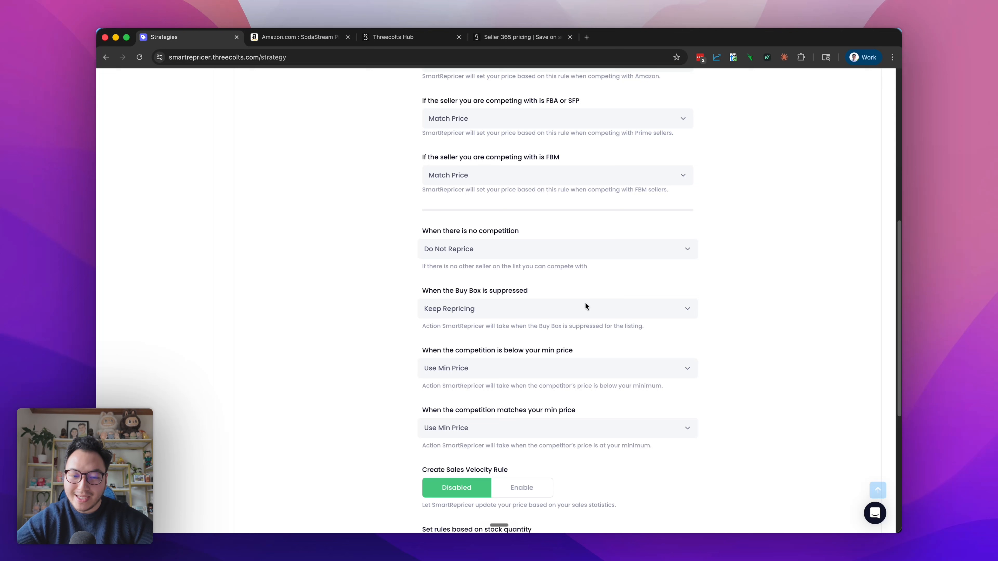
{"action": "scroll", "coordinate": [511, 259], "scroll_direction": "down", "scroll_amount": 6}
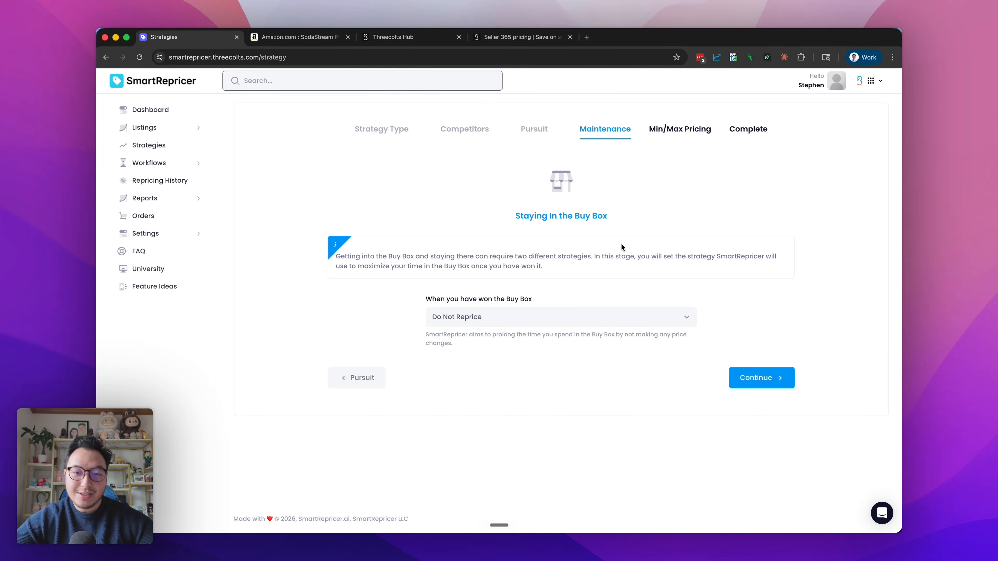
Continue from Maintenance to the Min/Max Pricing stage and review the manual and automatic pricing options
{"action": "left_click", "coordinate": [755, 371]}
{"action": "scroll", "coordinate": [736, 193], "scroll_direction": "down", "scroll_amount": 5}
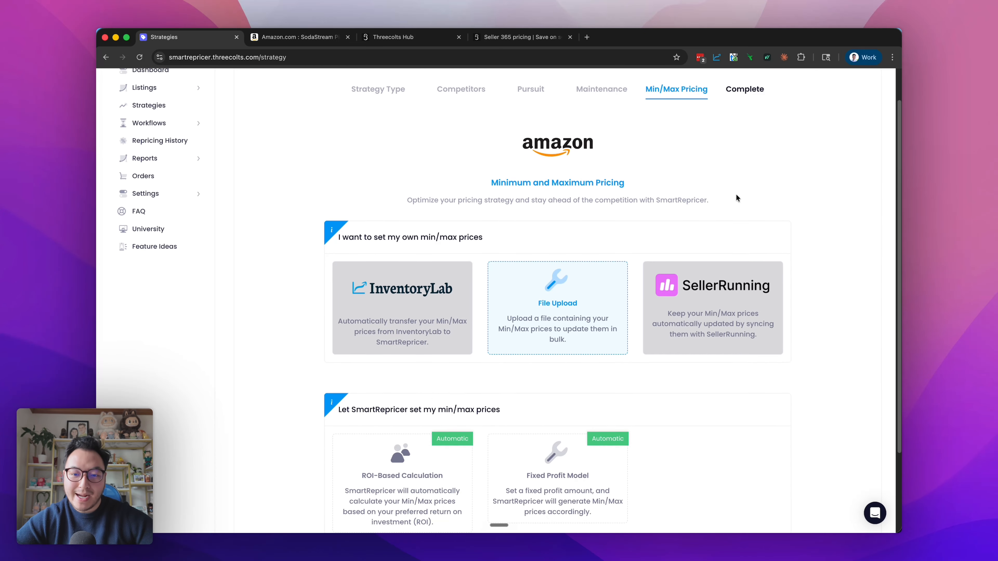
{"action": "scroll", "coordinate": [729, 202], "scroll_direction": "up", "scroll_amount": 5}
{"action": "scroll", "coordinate": [730, 202], "scroll_direction": "down", "scroll_amount": 1}
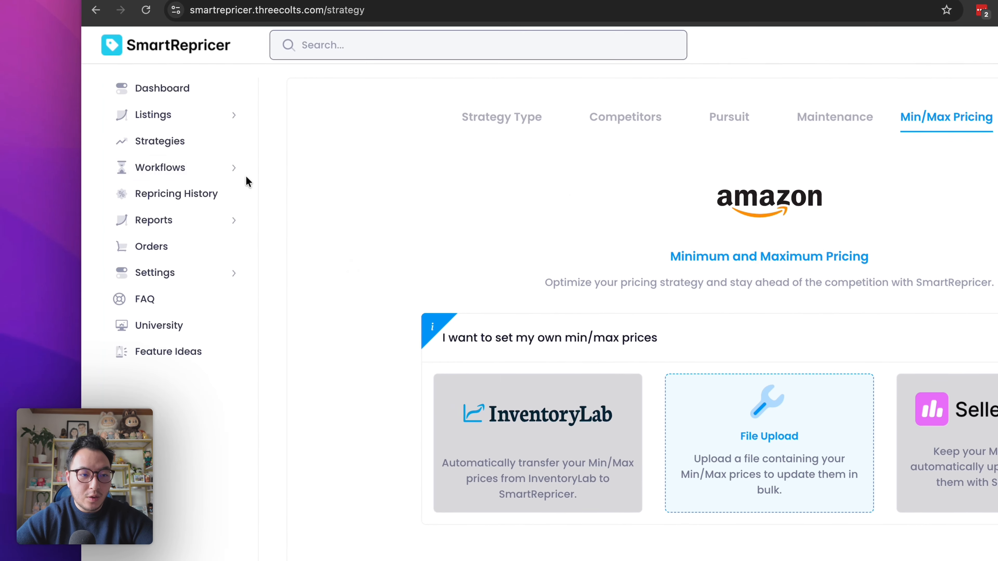
Open My Workflows to view the existing automated repricing workflows
{"action": "left_click", "coordinate": [191, 165]}
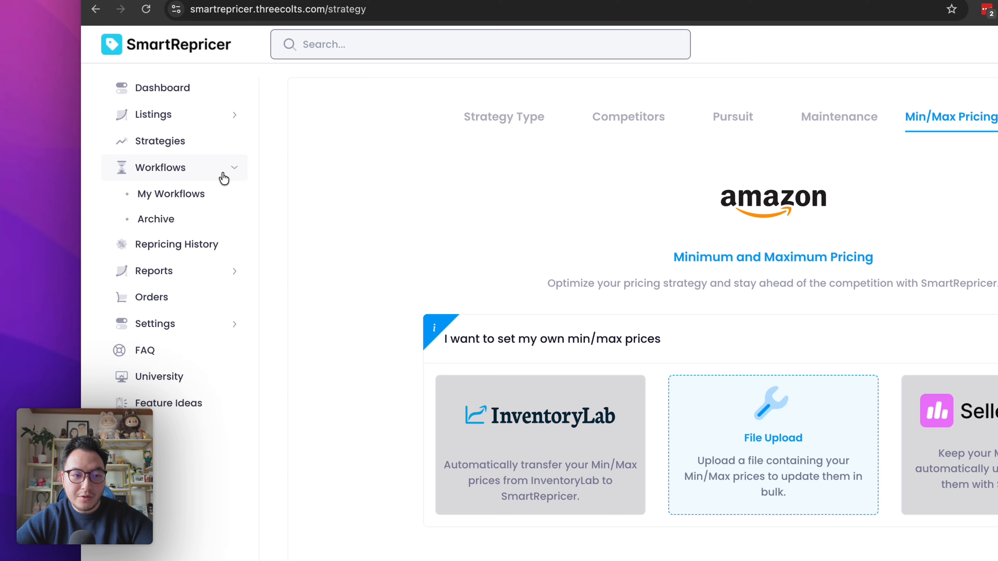
{"action": "left_click", "coordinate": [211, 193]}
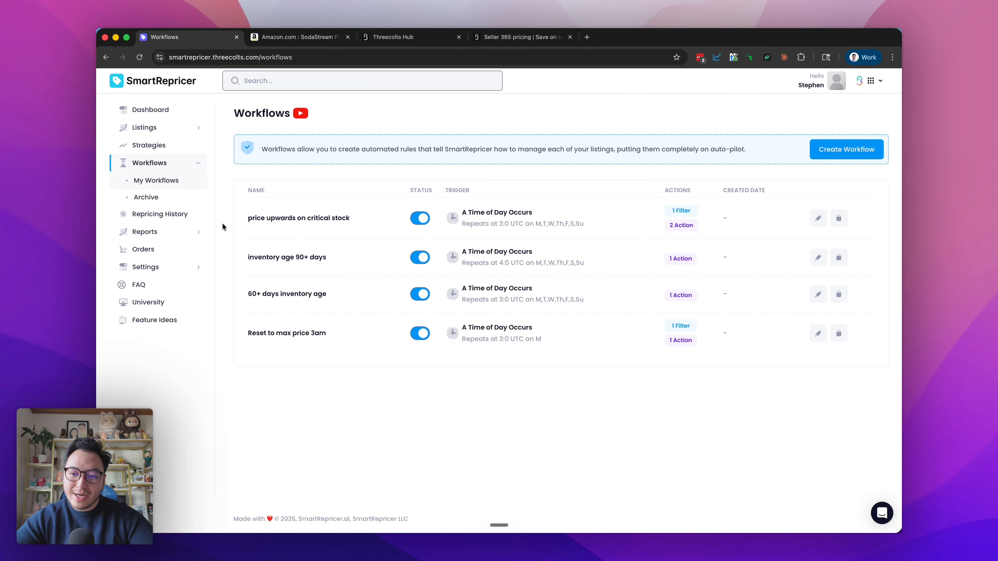
View the Repricing History page, reveal the Reports options, and open the Orders page
{"action": "left_click", "coordinate": [175, 216]}
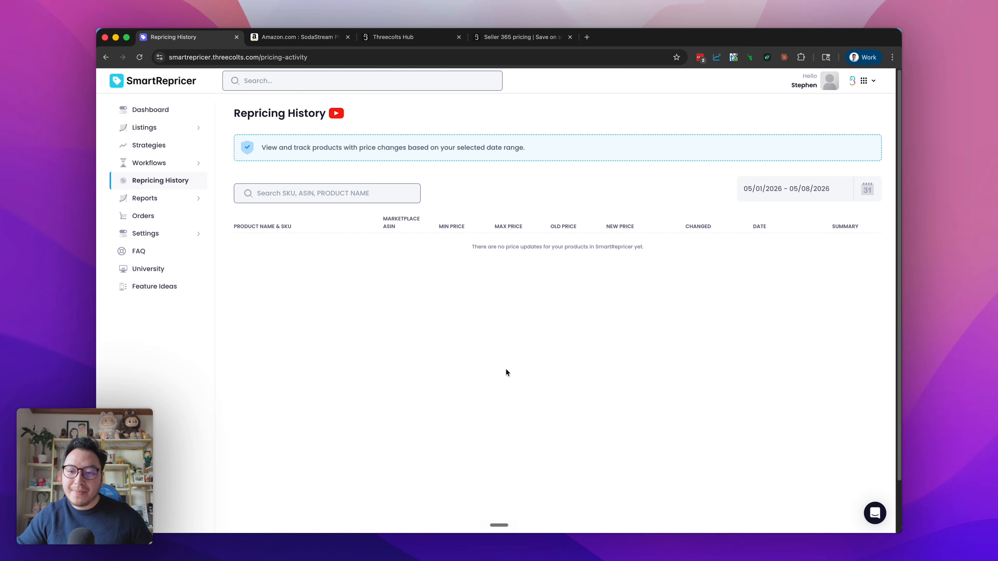
{"action": "left_click", "coordinate": [179, 198]}
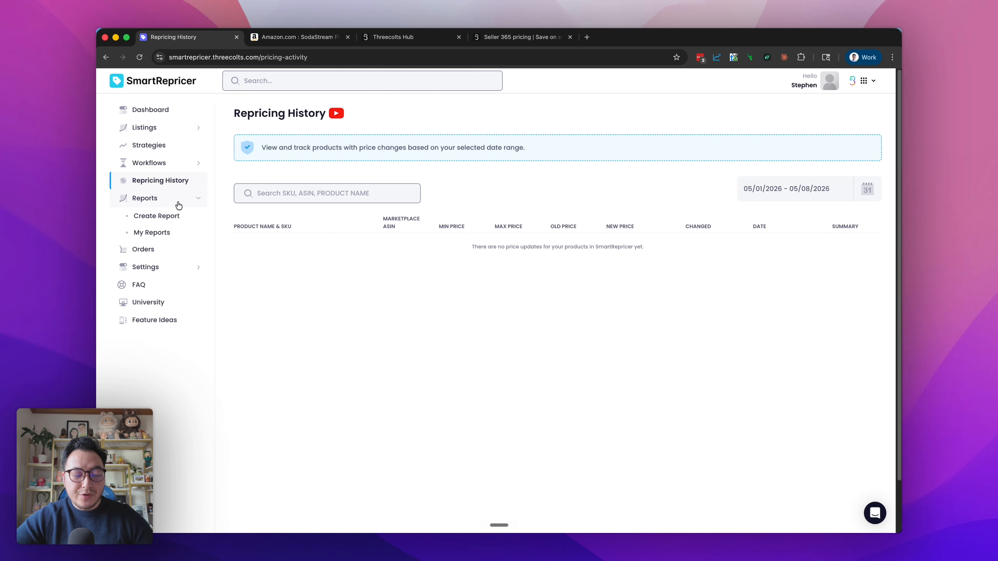
{"action": "left_click", "coordinate": [174, 216]}
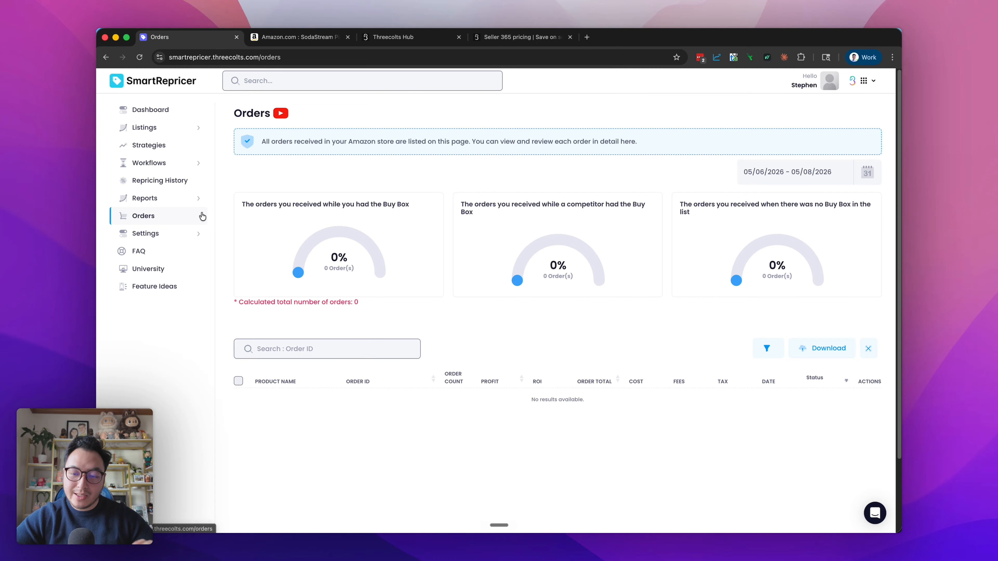
View the Merchant List page under Settings and open the University page for SmartRepricer
{"action": "left_click", "coordinate": [178, 233]}
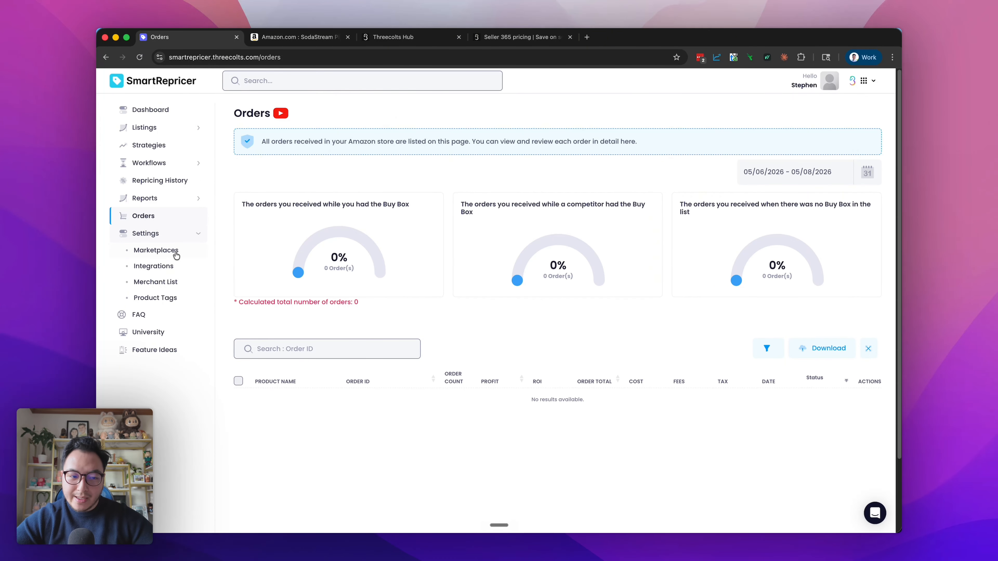
{"action": "left_click", "coordinate": [172, 285]}
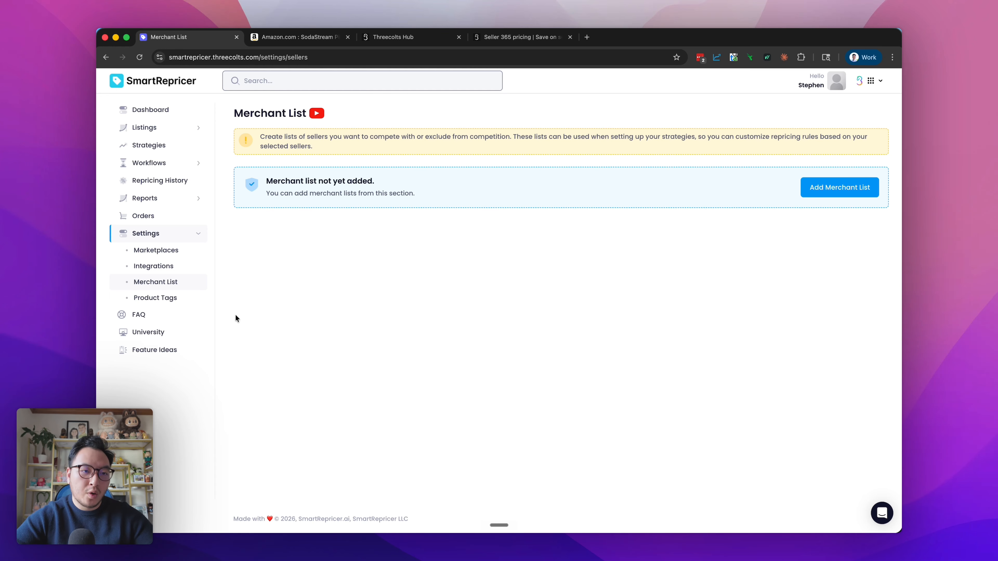
{"action": "left_click", "coordinate": [185, 332]}
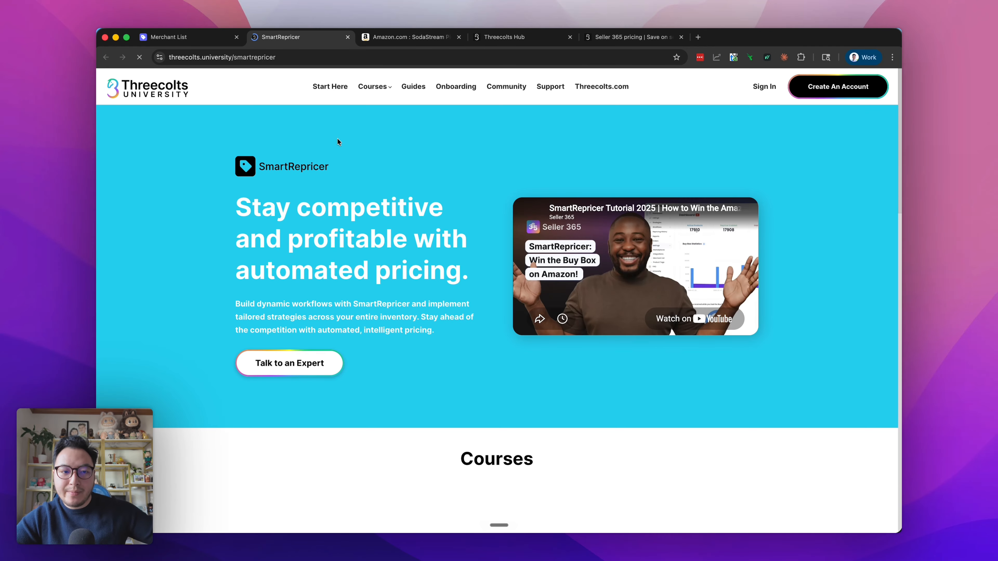